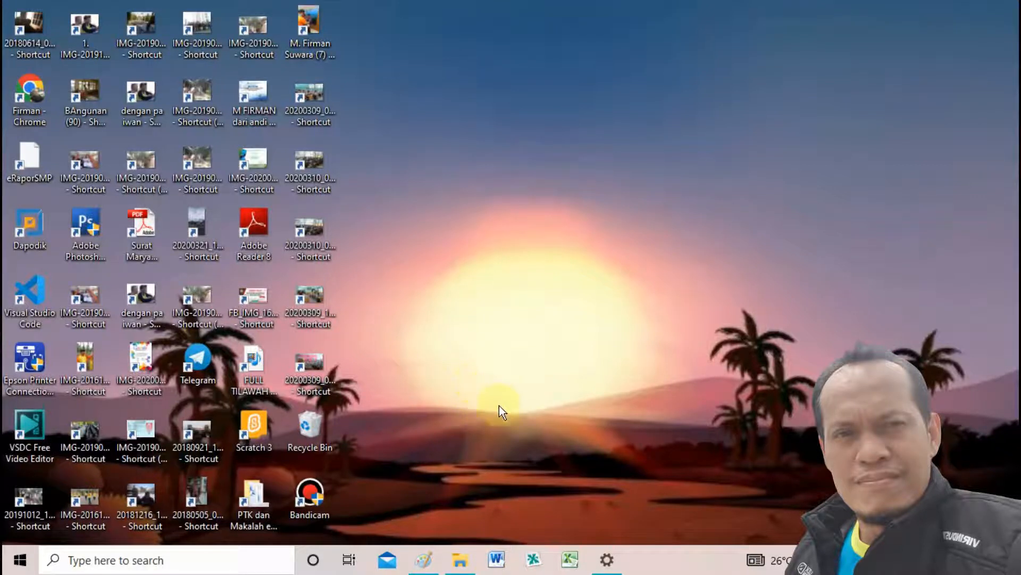
Refresh the desktop and open a blank workbook in Excel
right_click(445, 314)
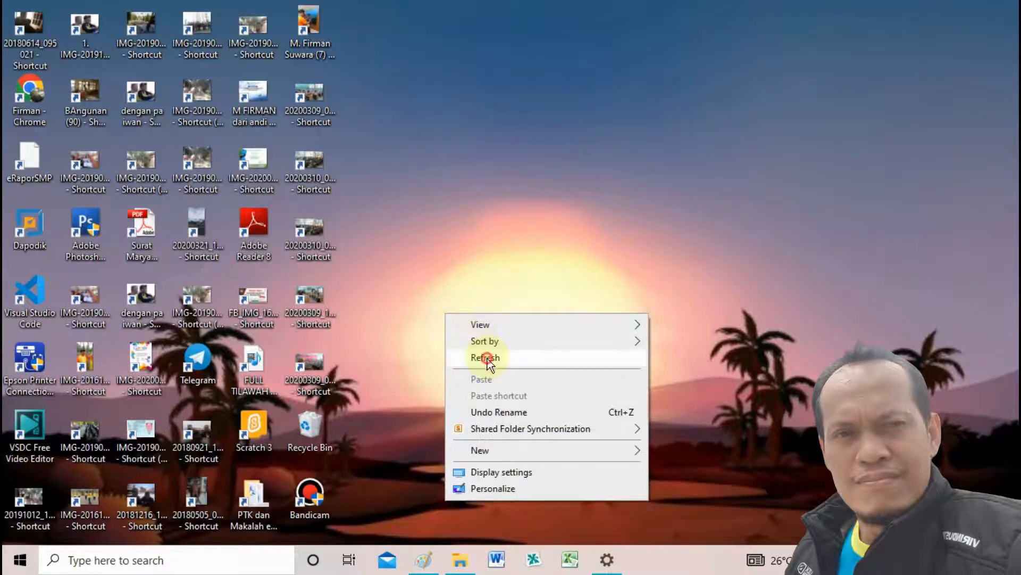
left_click(486, 356)
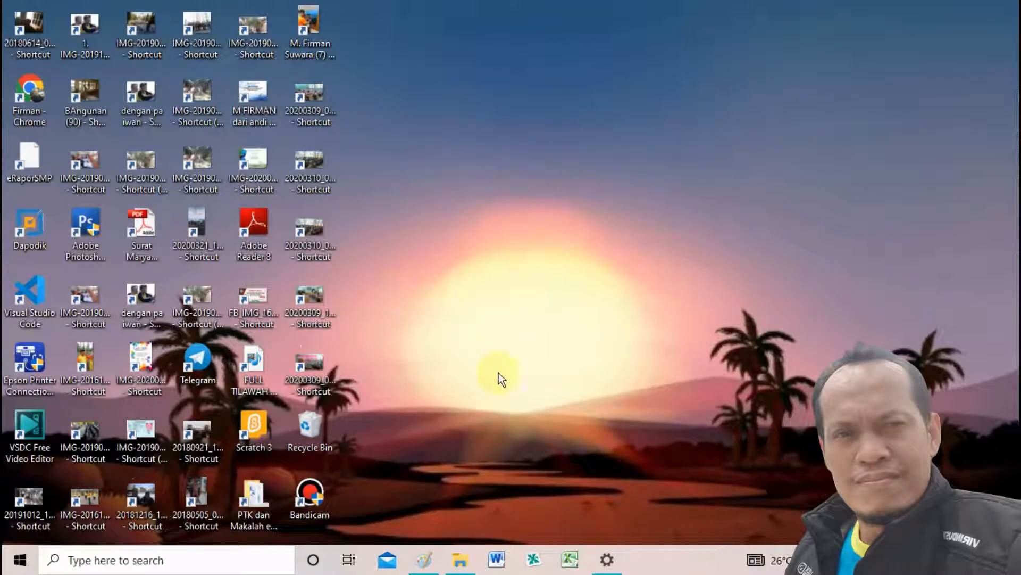
left_click(570, 558)
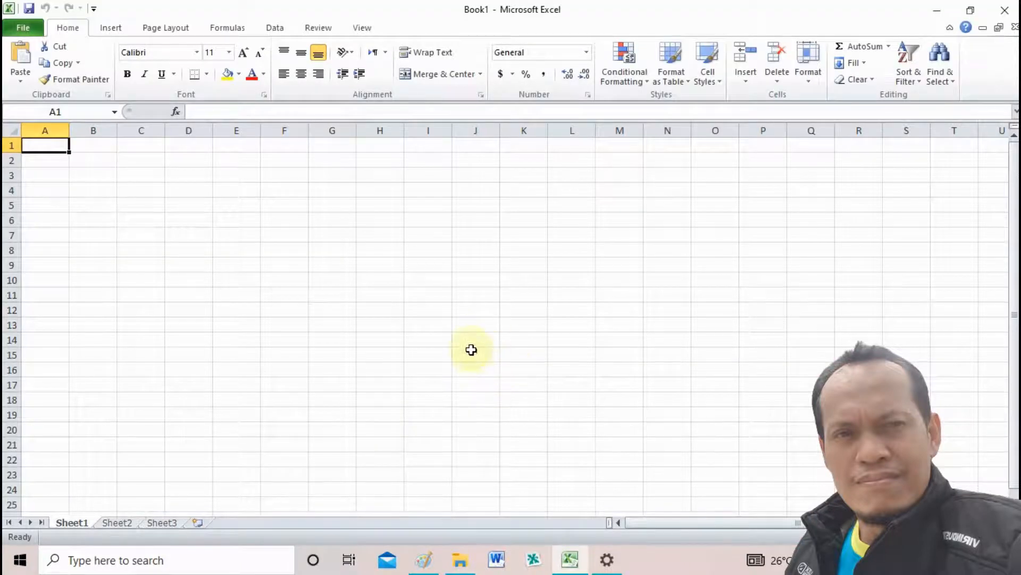
Enter the column headings NO, NIS, NAMA SISWA and L/P in cells A1 to D1
scroll(470, 344, "up", 2)
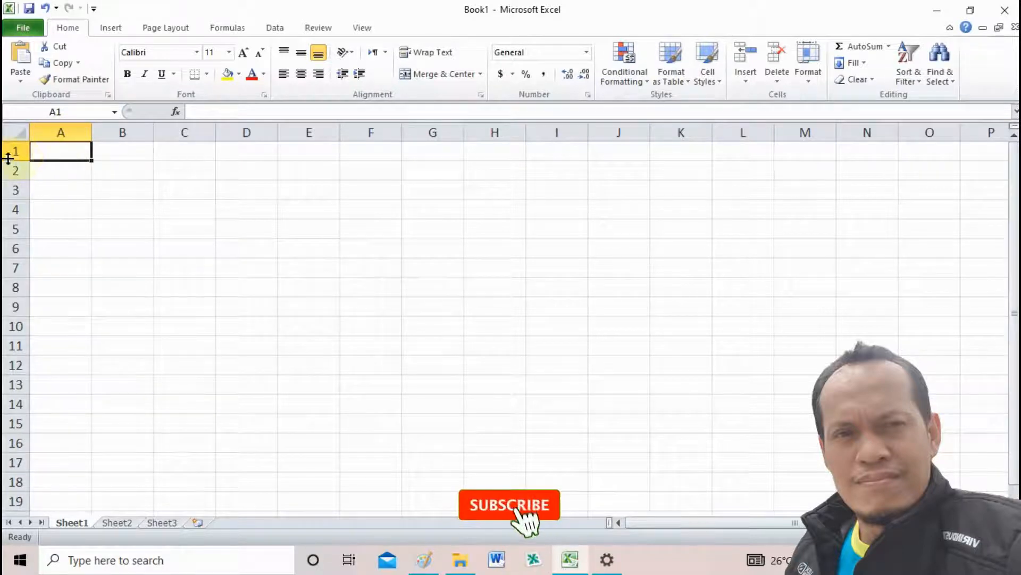
type("NO")
left_click(104, 158)
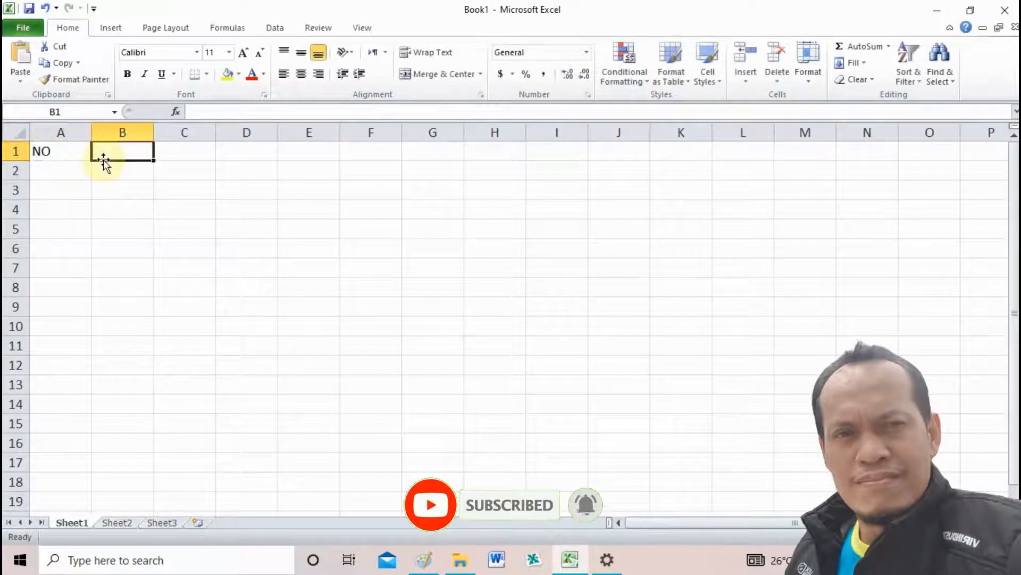
type("N")
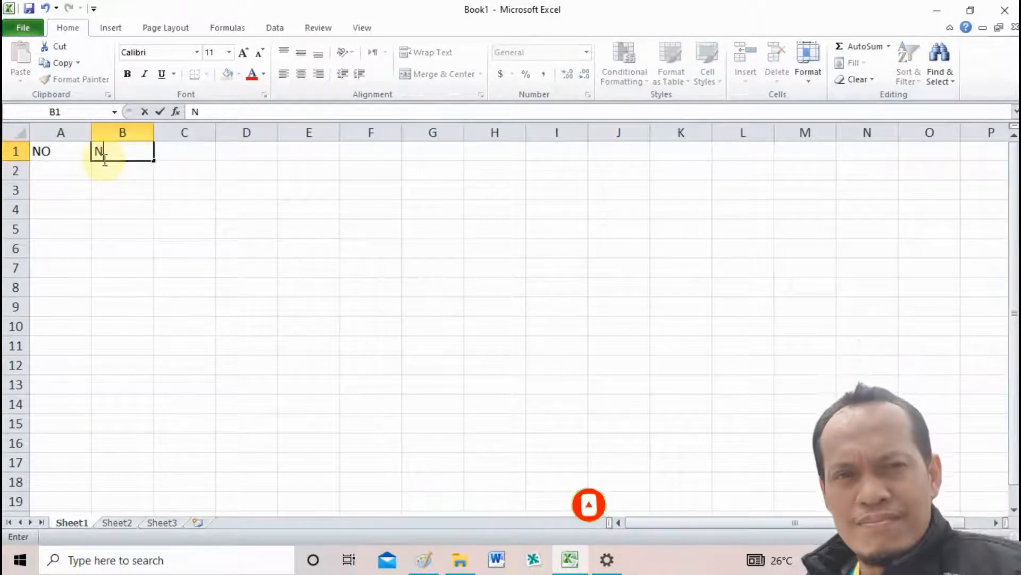
type("IS")
key("Tab")
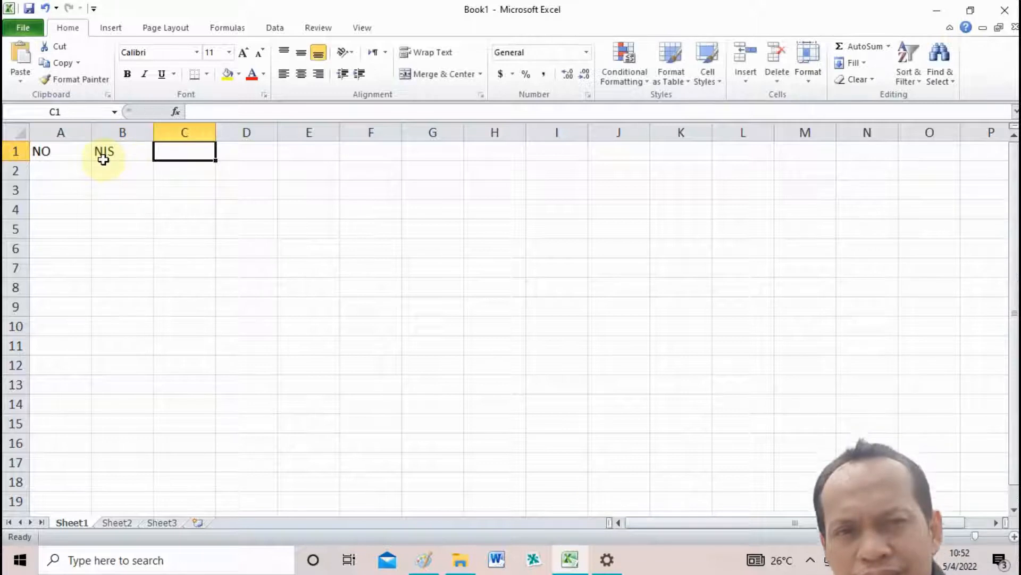
type("N")
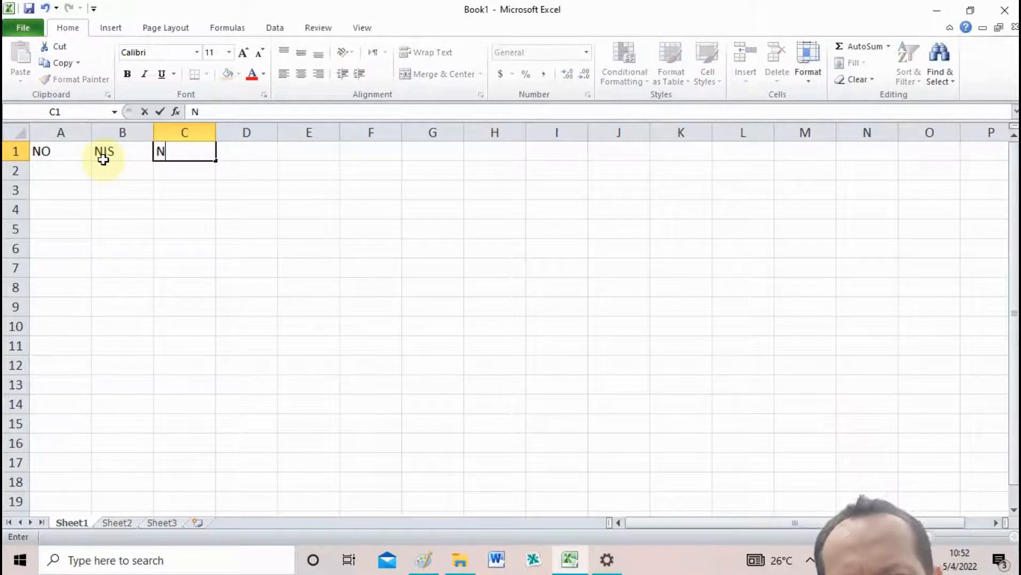
type("AMA SISWA")
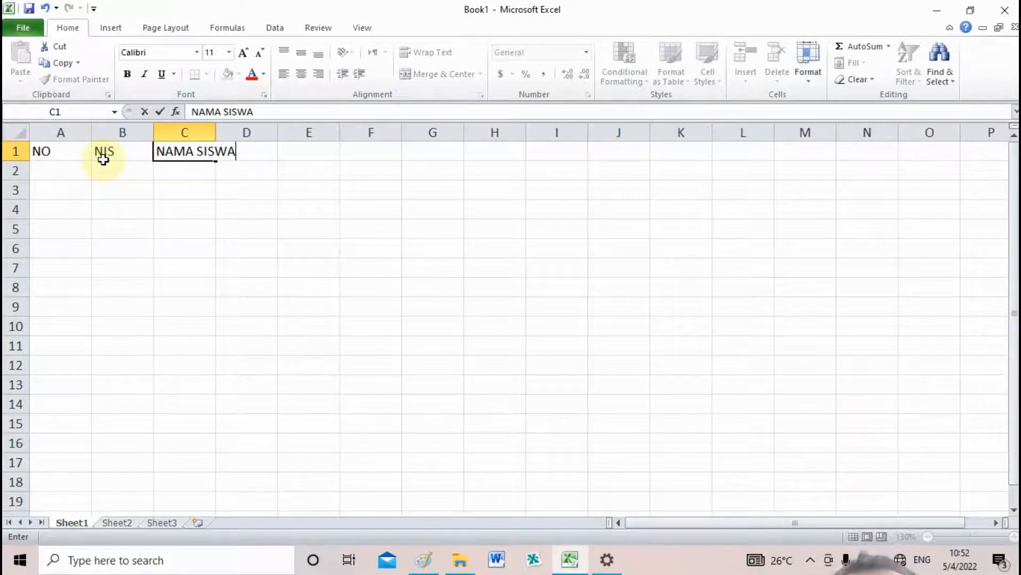
key("Tab")
type("L/P")
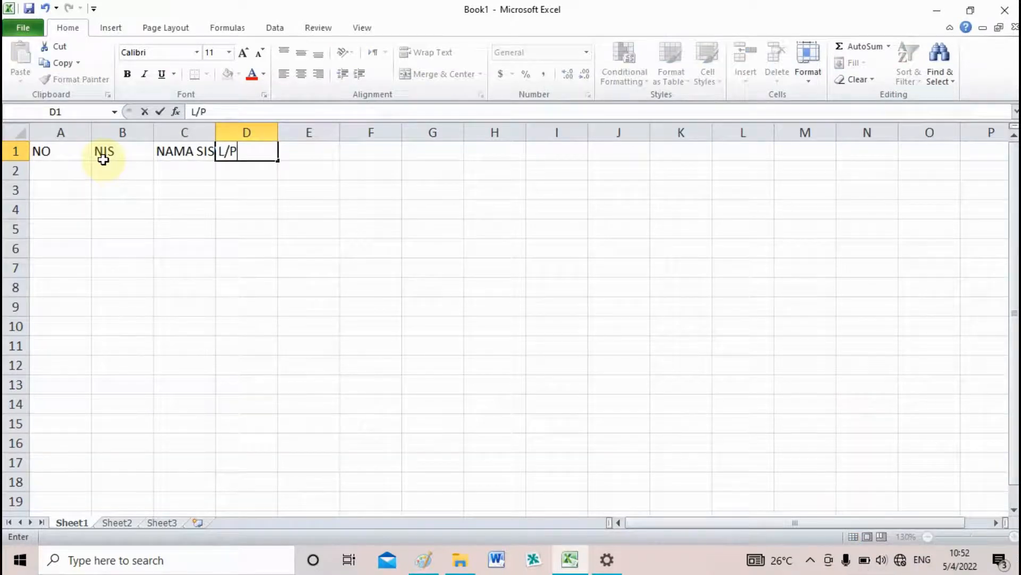
key("Tab")
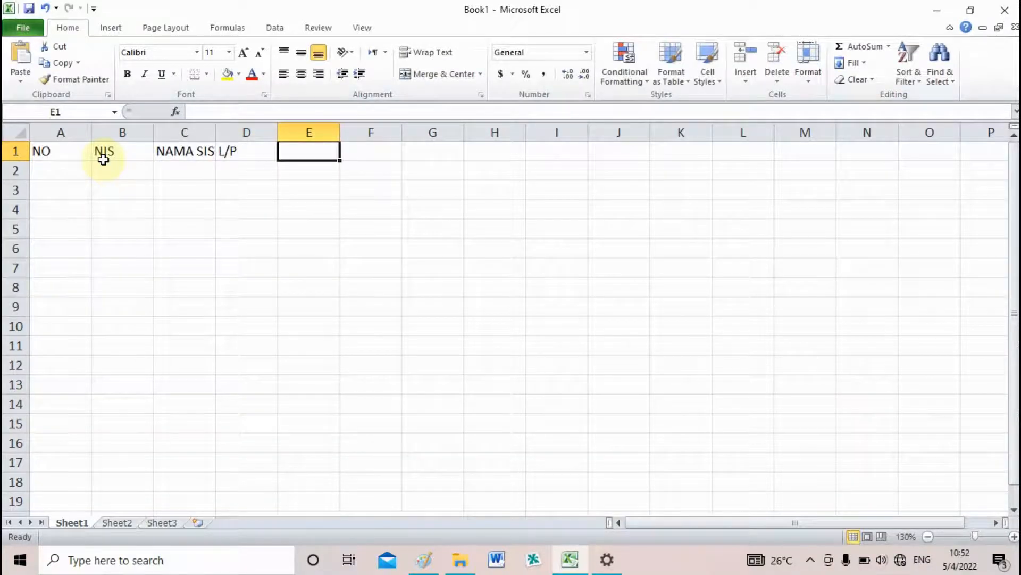
Enter the heading NILAI in E1 and the subheading SEMESTER in E2
type("NILAI")
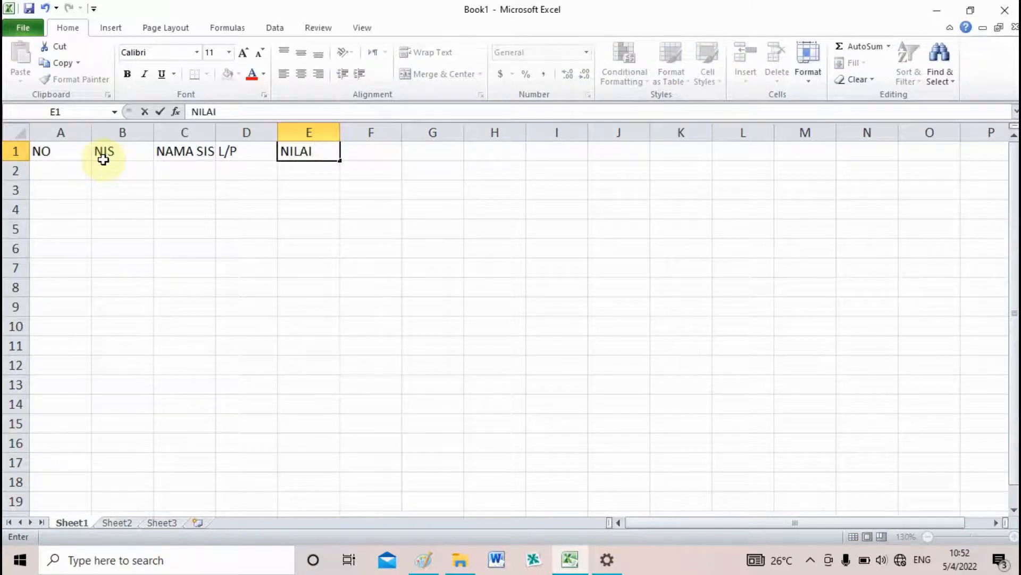
key("Return")
type("SEMESTER")
key("Return")
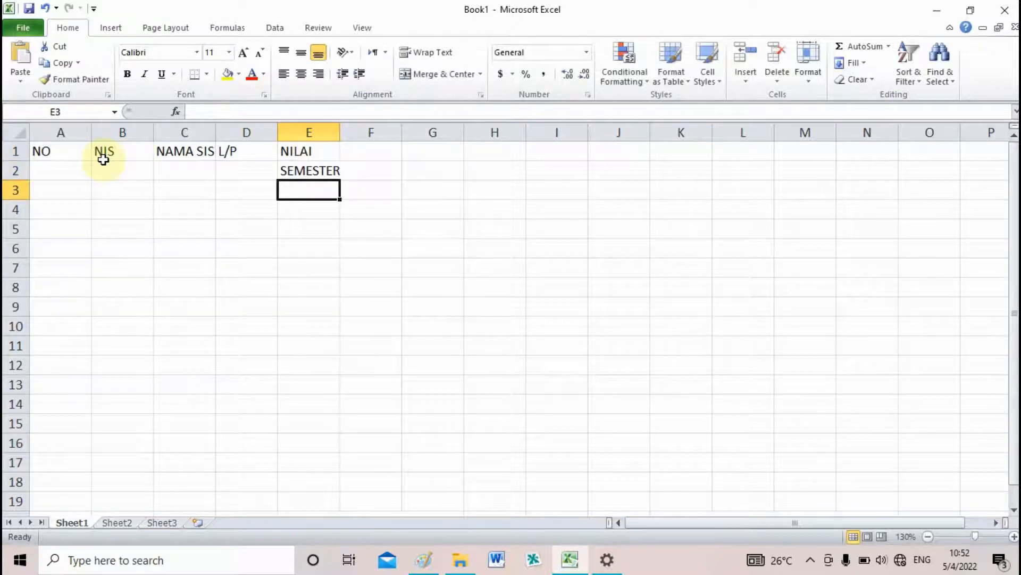
Enter the first-semester score headings UH, PTS, PAS and NS1 in cells E3 to H3
type("UH")
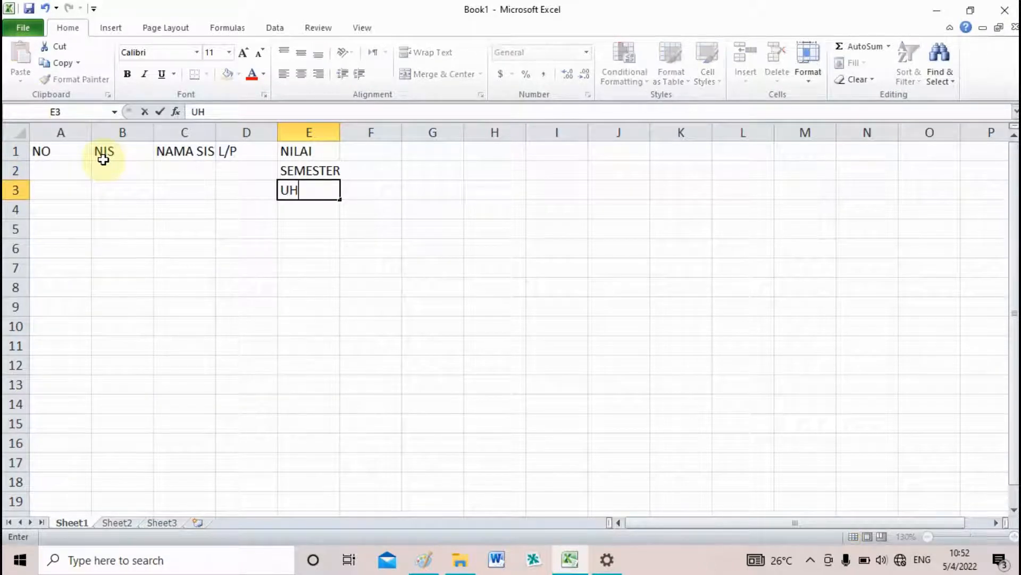
key("Tab")
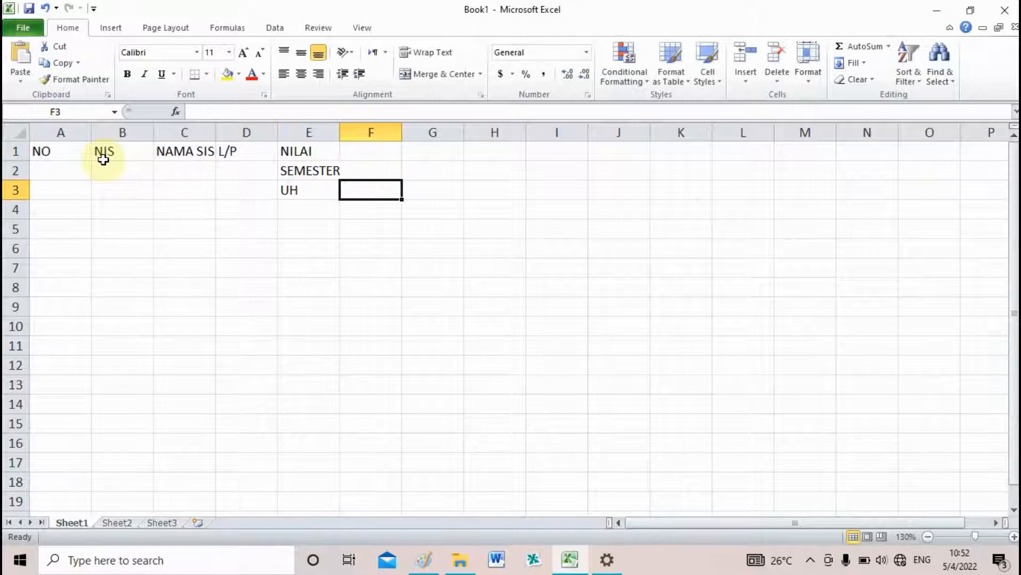
type("PTS")
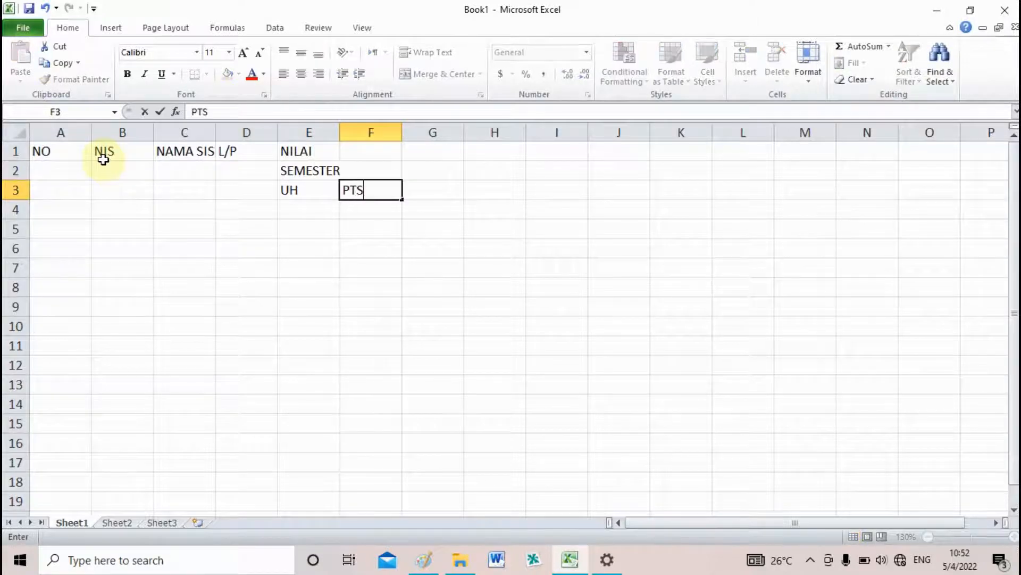
key("Tab")
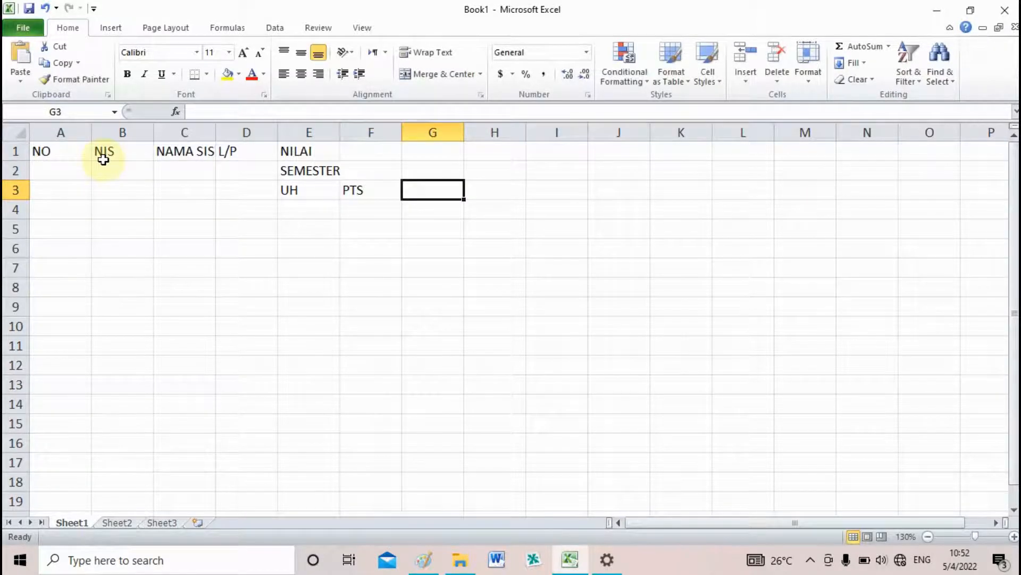
type("PAS")
key("Tab")
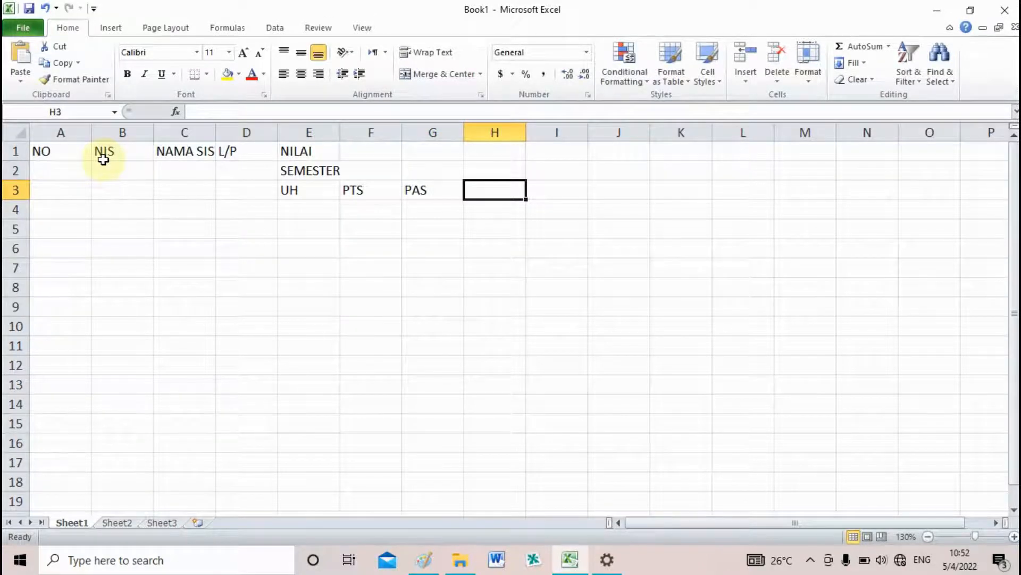
type("NS")
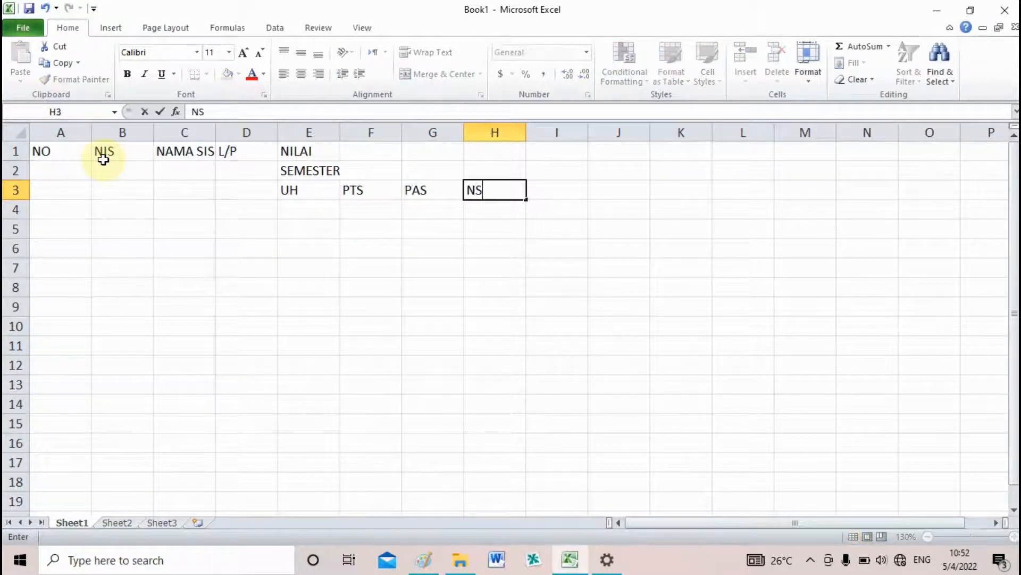
type("1")
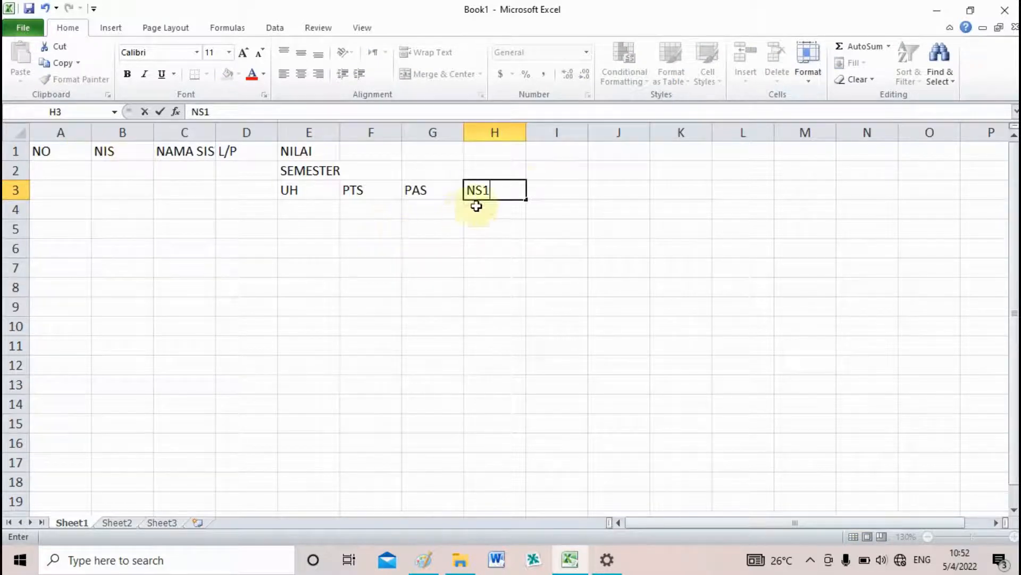
Enter SEMESTER 2 in I2 and change the subheading in E2 to SEMESTER 1
left_click(555, 168)
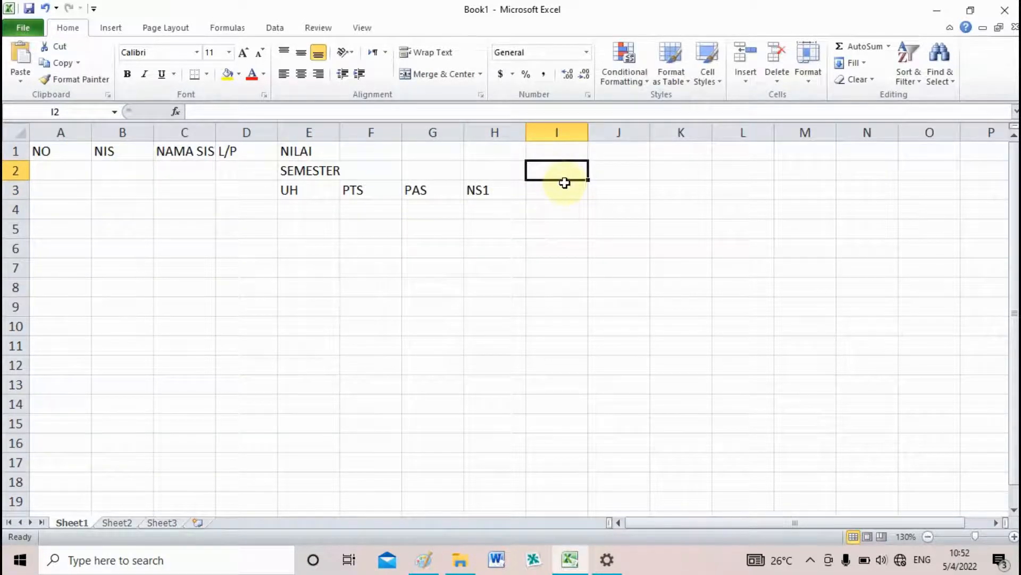
type("SEMES")
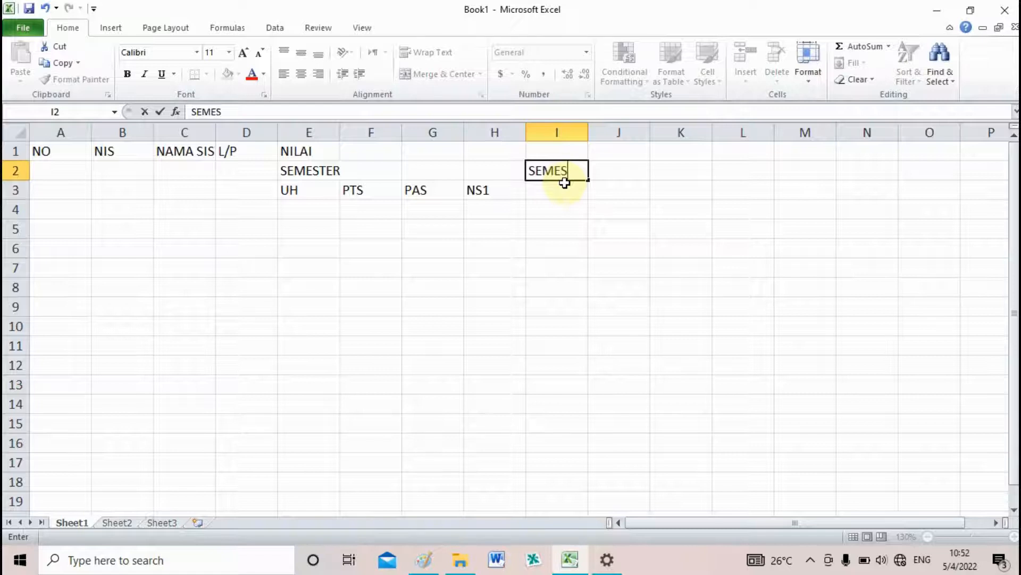
type("TER 2")
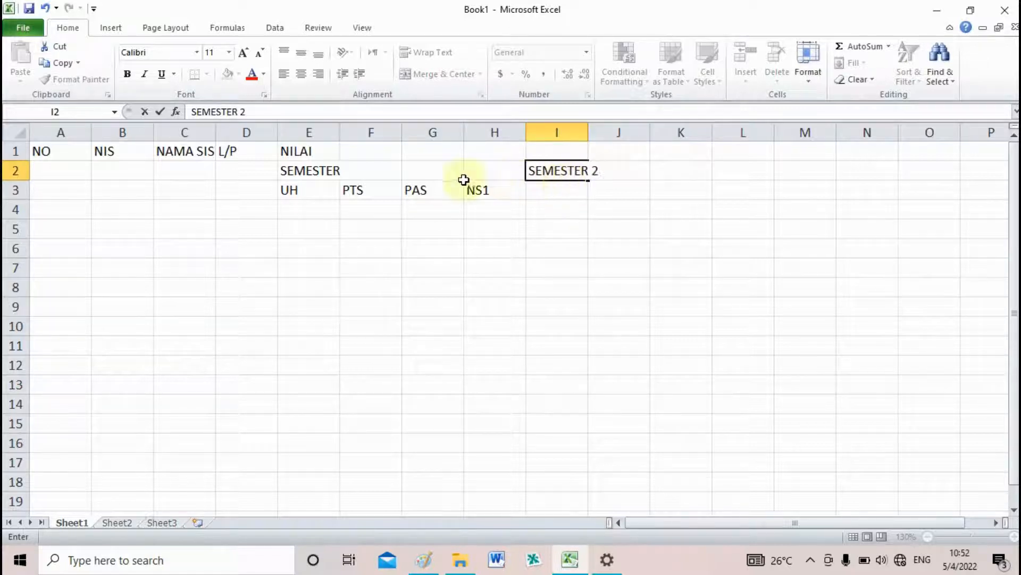
left_click(308, 170)
left_click(296, 112)
type("1")
left_click(554, 171)
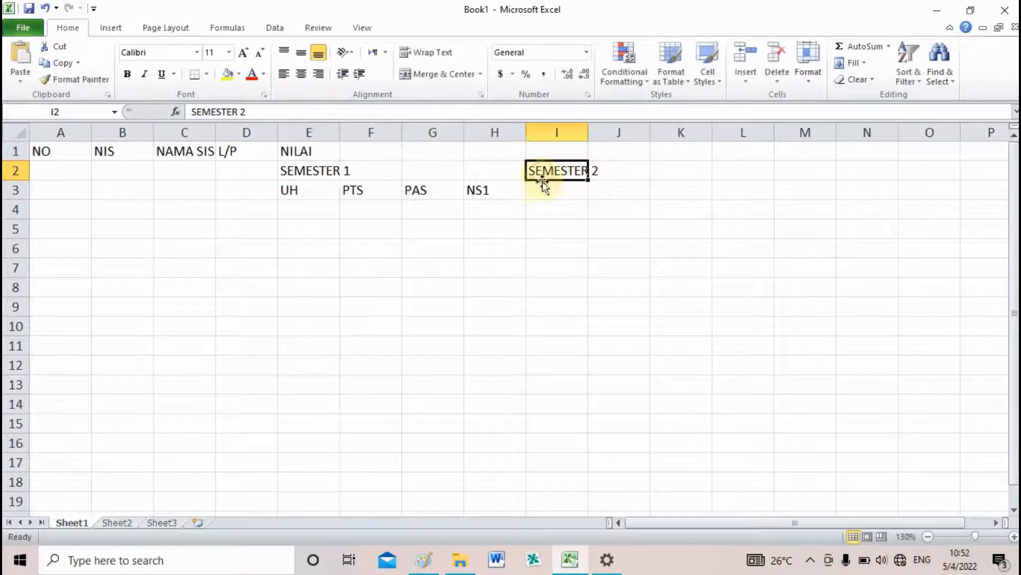
Enter the second-semester score headings UH, PTS, PAS and NS2 in cells I3 to L3
left_click(550, 190)
type("UH")
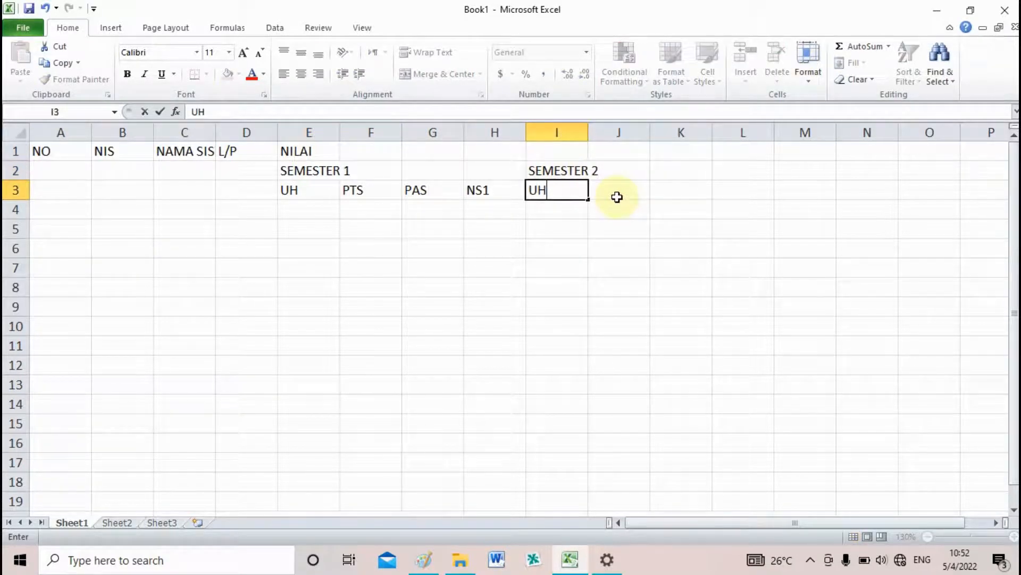
left_click(617, 196)
type("PTS")
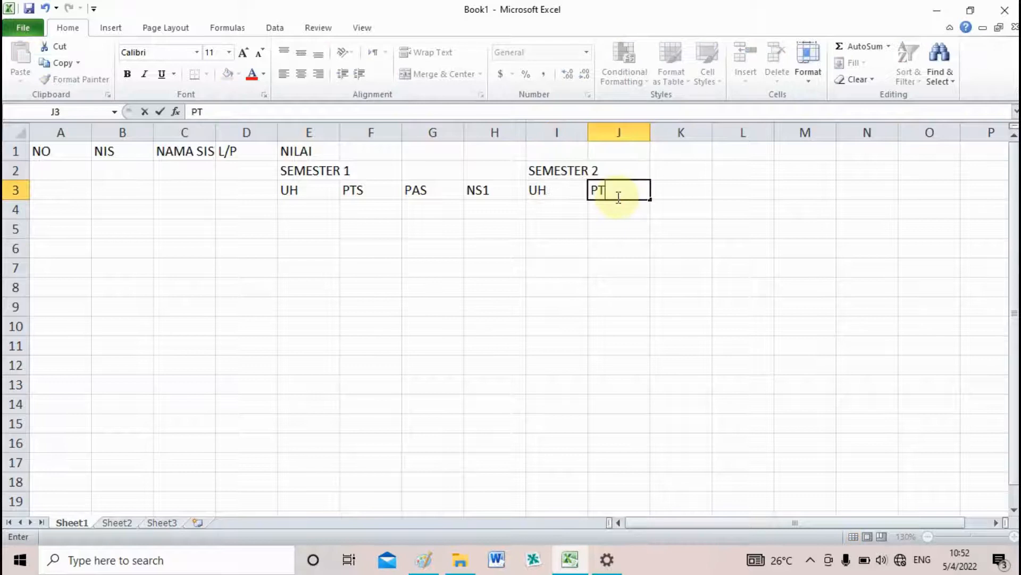
left_click(665, 191)
type("PAS")
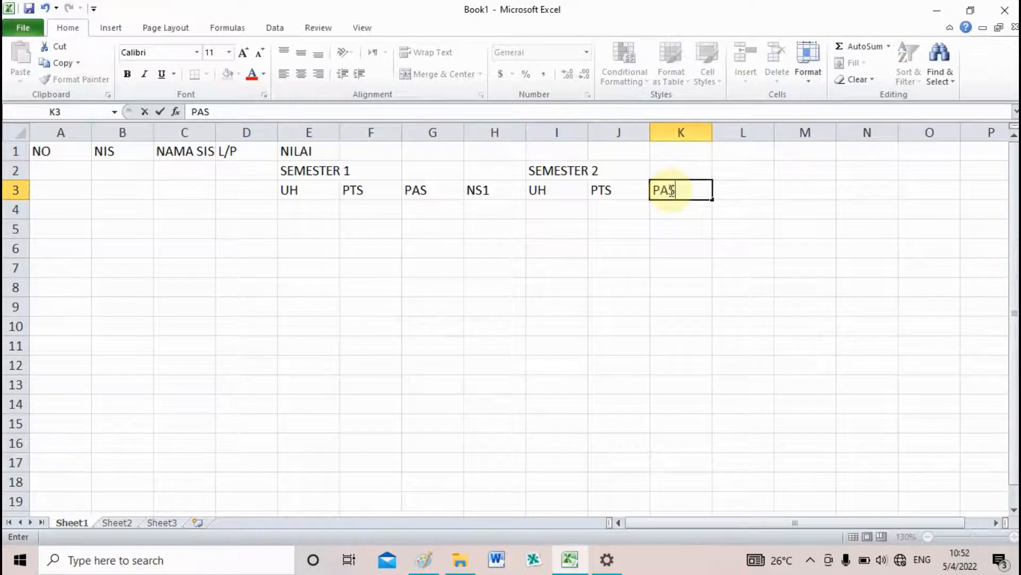
left_click(736, 191)
type("NS")
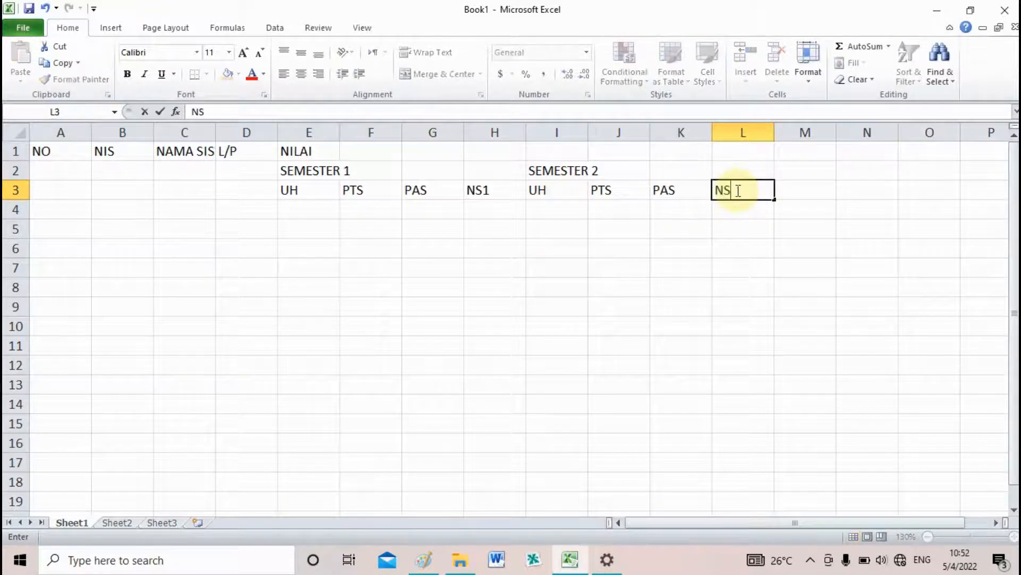
type("2")
left_click(756, 246)
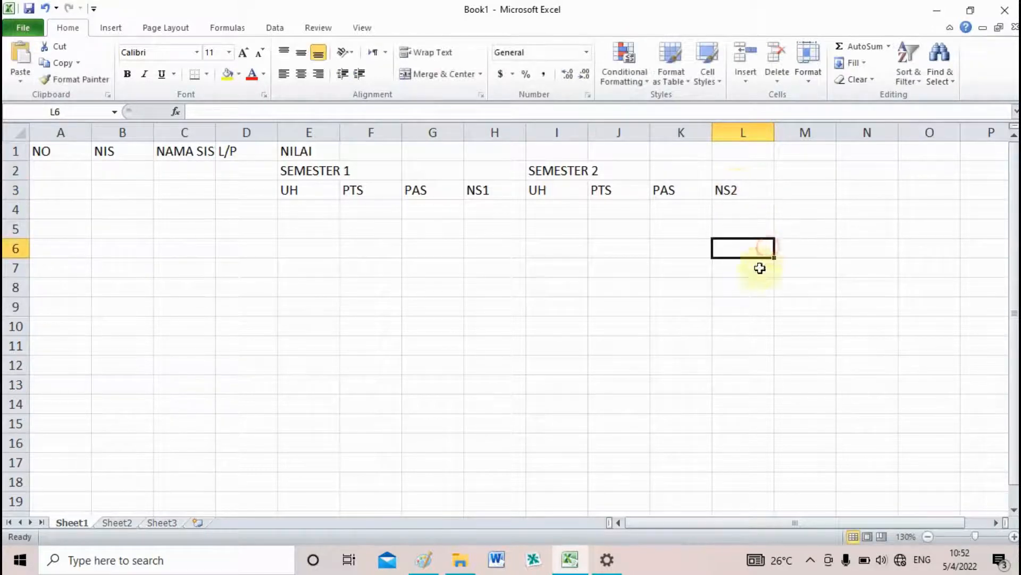
Enter the headings JUMLAH NILAI in M1 and NILAI AKHIR in N1
left_click(798, 155)
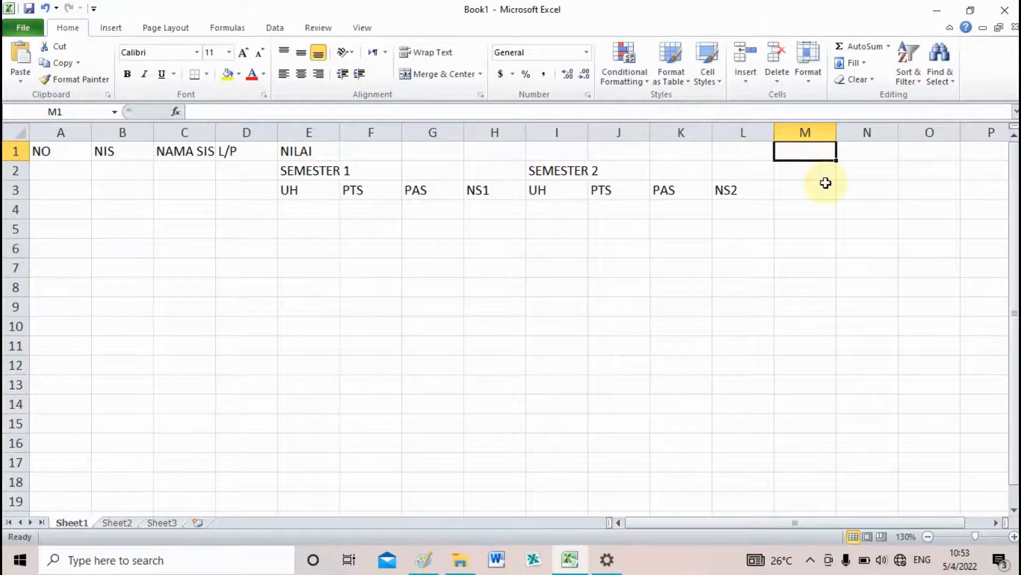
type("JUMLAH NILAI")
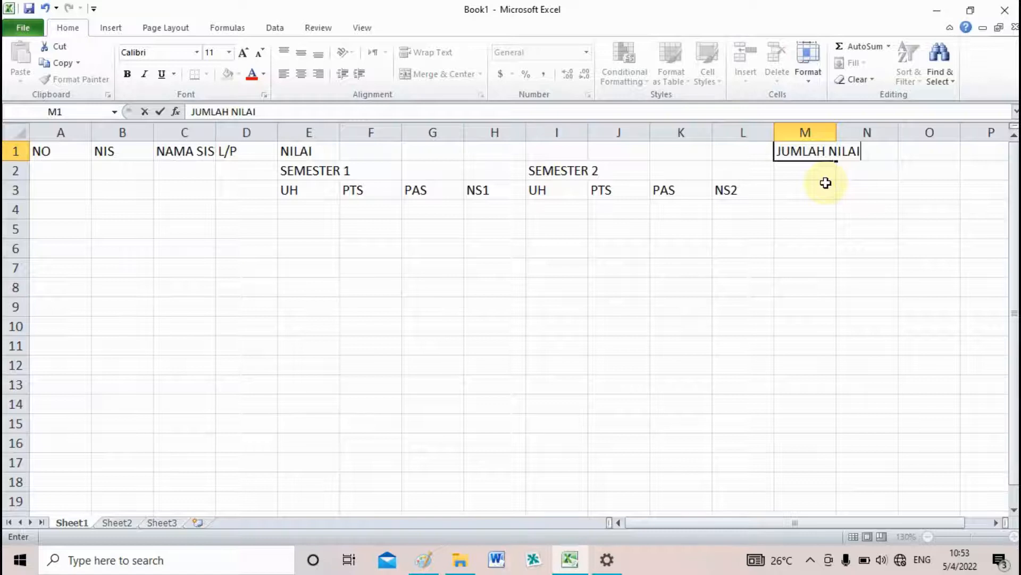
key("Return")
key("Up")
key("Right")
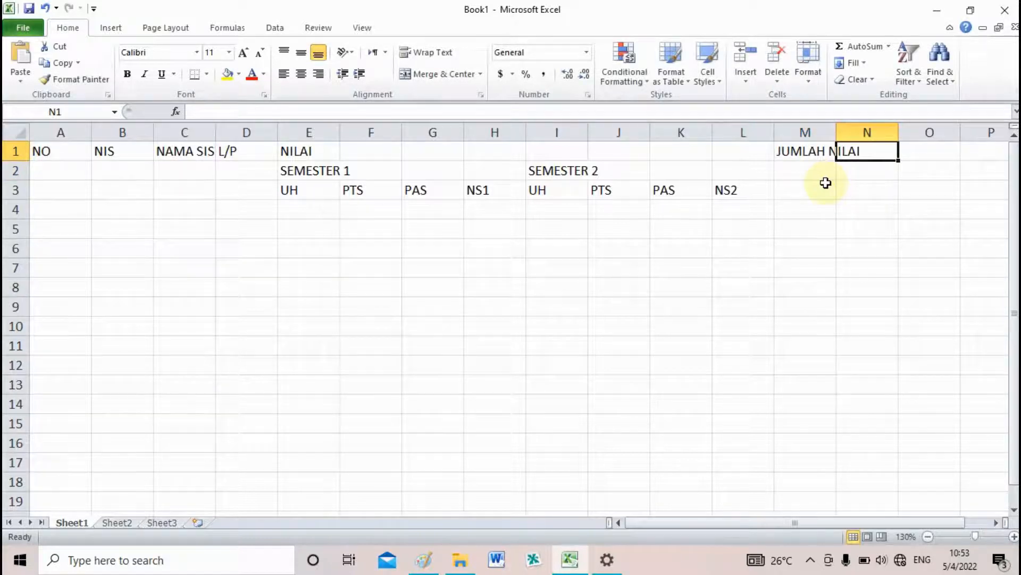
type("NILA")
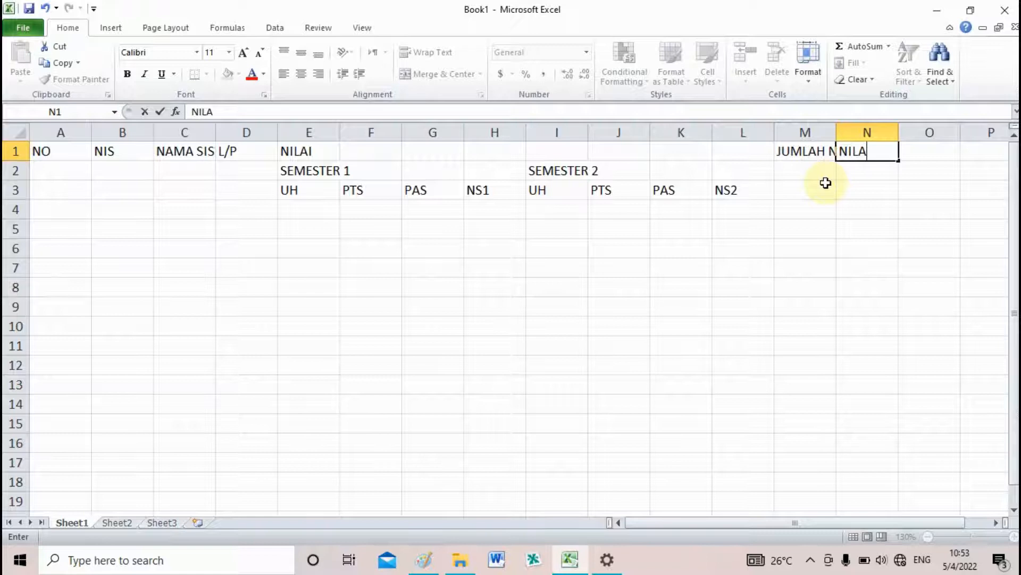
type("I AKHIR")
left_click(804, 259)
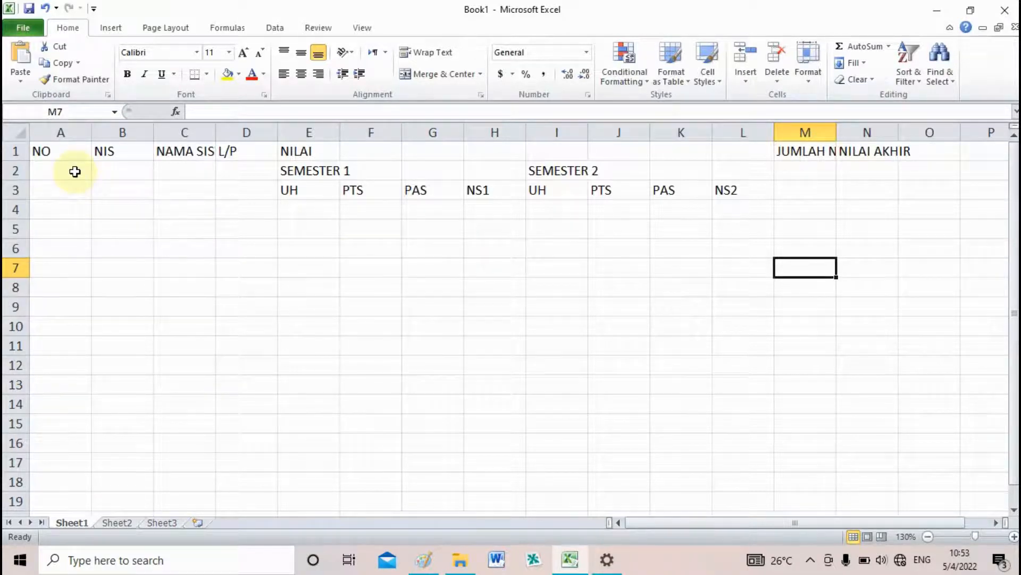
left_click(43, 151)
left_click_drag(16, 151, 17, 187)
left_click(16, 151)
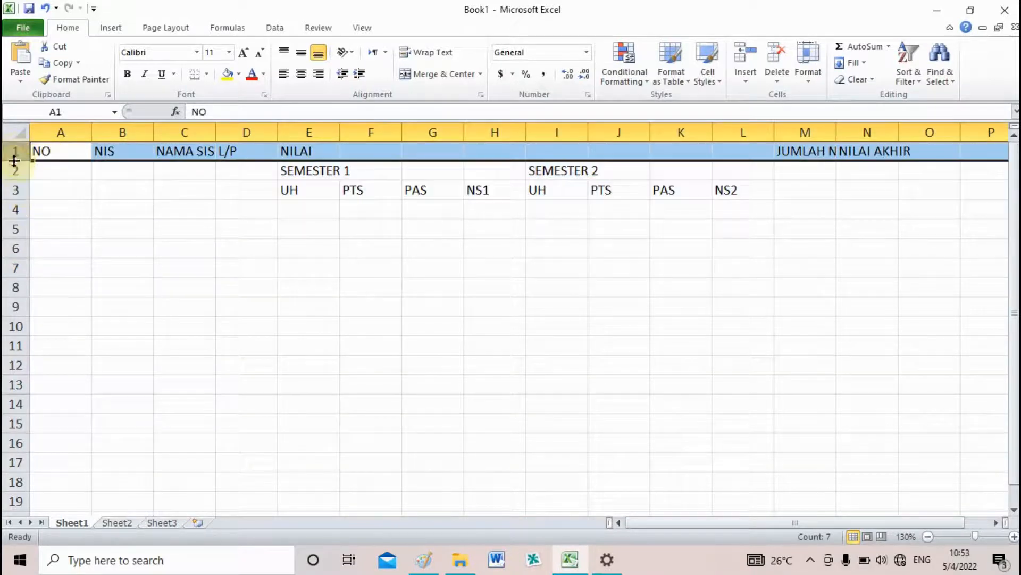
left_click(15, 169)
left_click(11, 190)
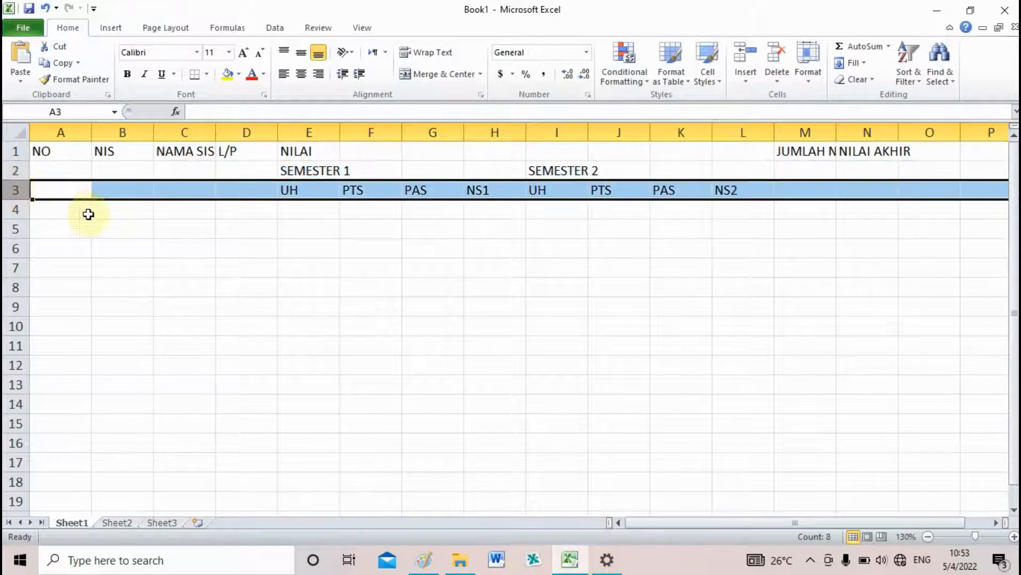
left_click(109, 226)
left_click_drag(46, 153, 60, 187)
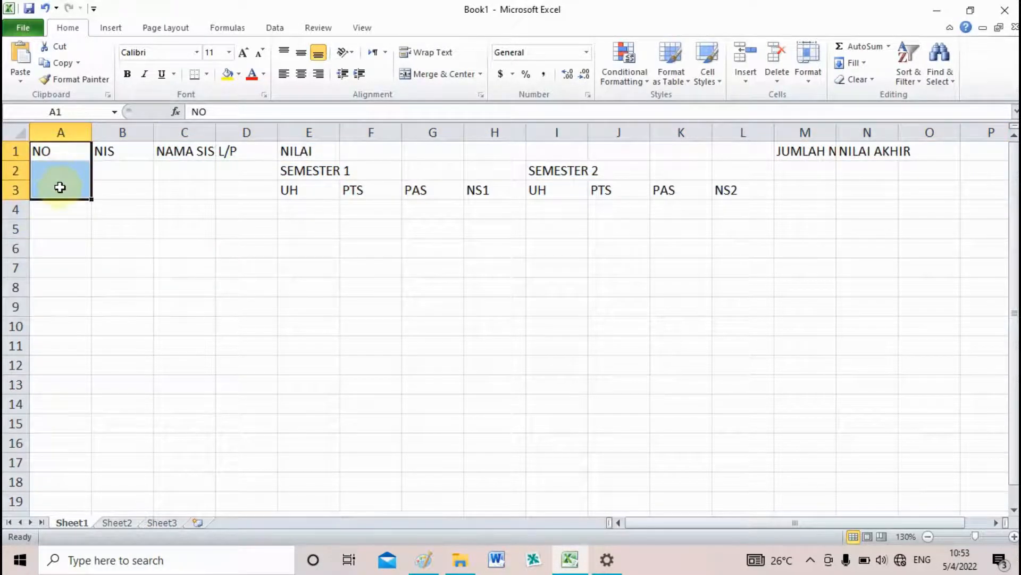
left_click(124, 222)
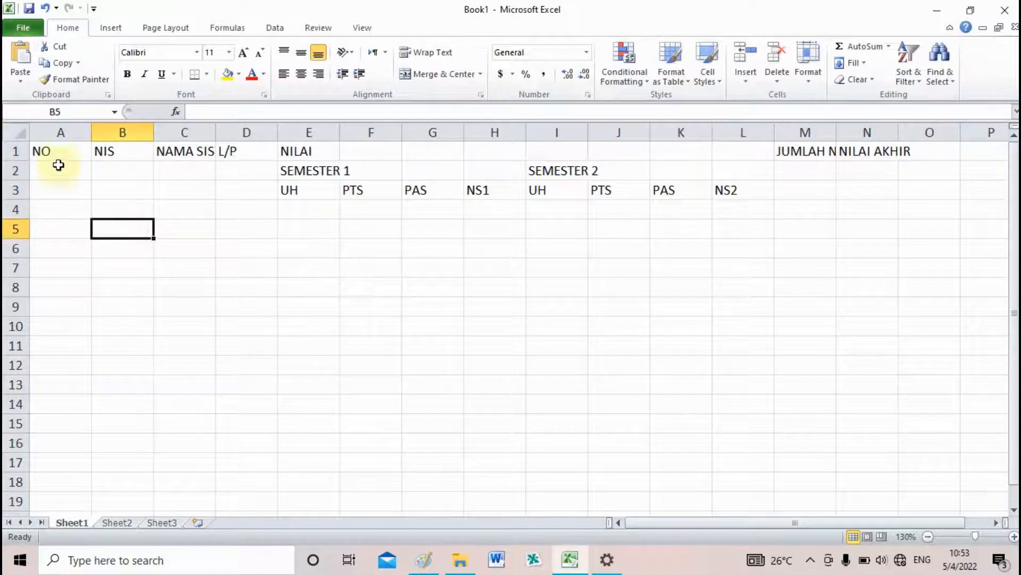
Merge and center the NO heading across A1:A3 and the NIS heading across B1:B3, both with middle vertical alignment
left_click_drag(61, 151, 66, 189)
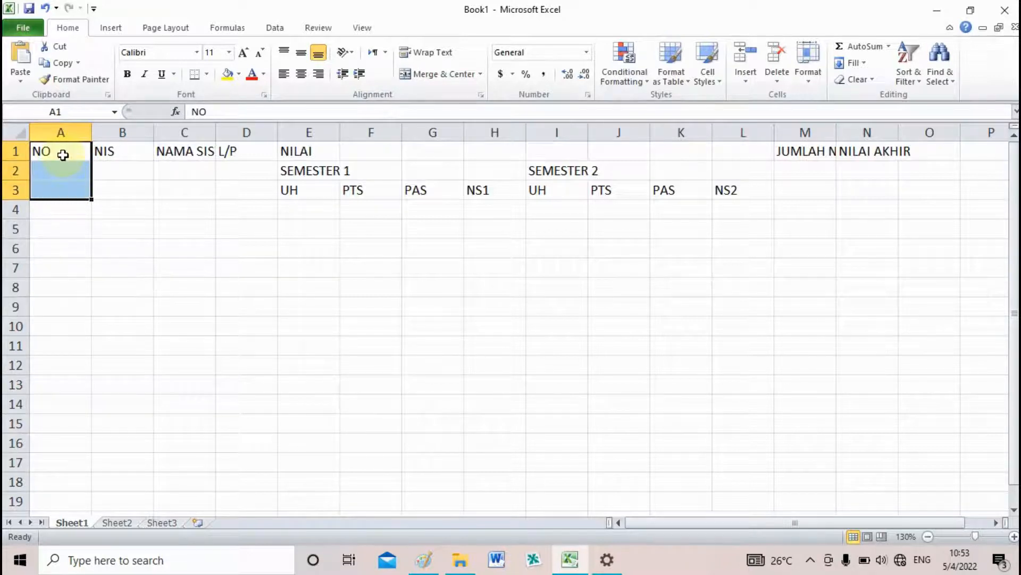
left_click_drag(63, 155, 66, 189)
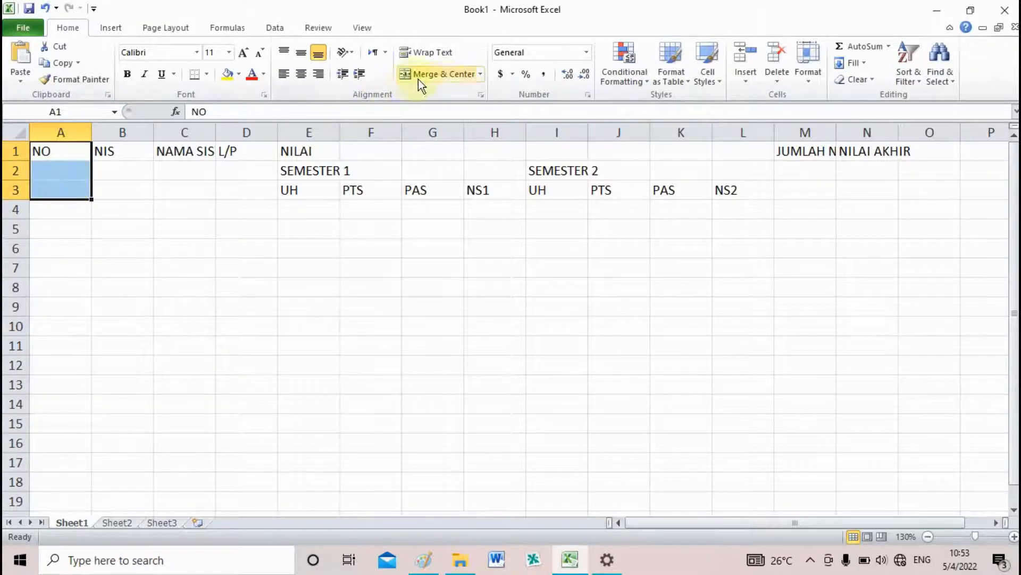
left_click(449, 78)
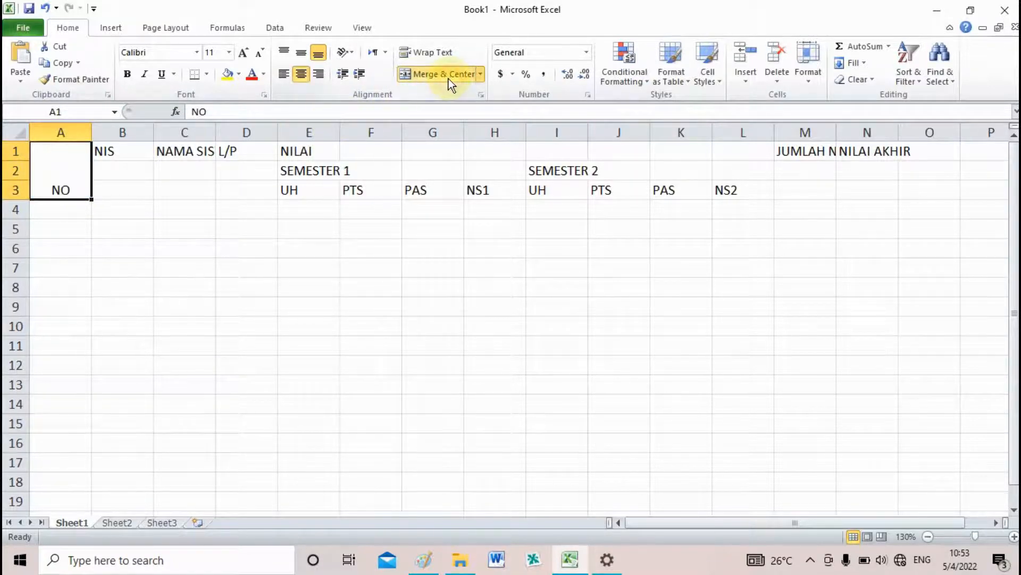
left_click(301, 54)
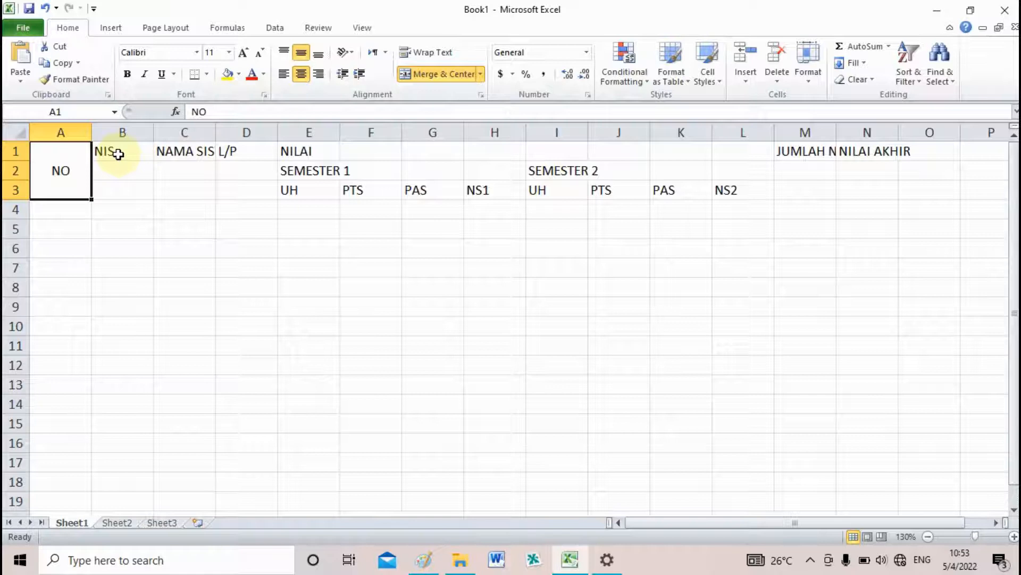
left_click_drag(121, 153, 128, 186)
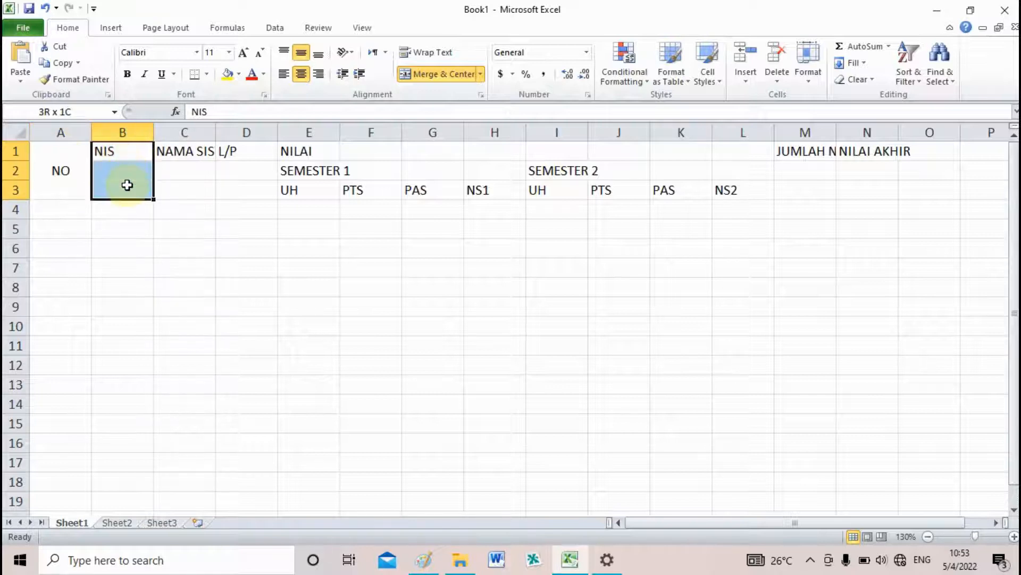
left_click(437, 74)
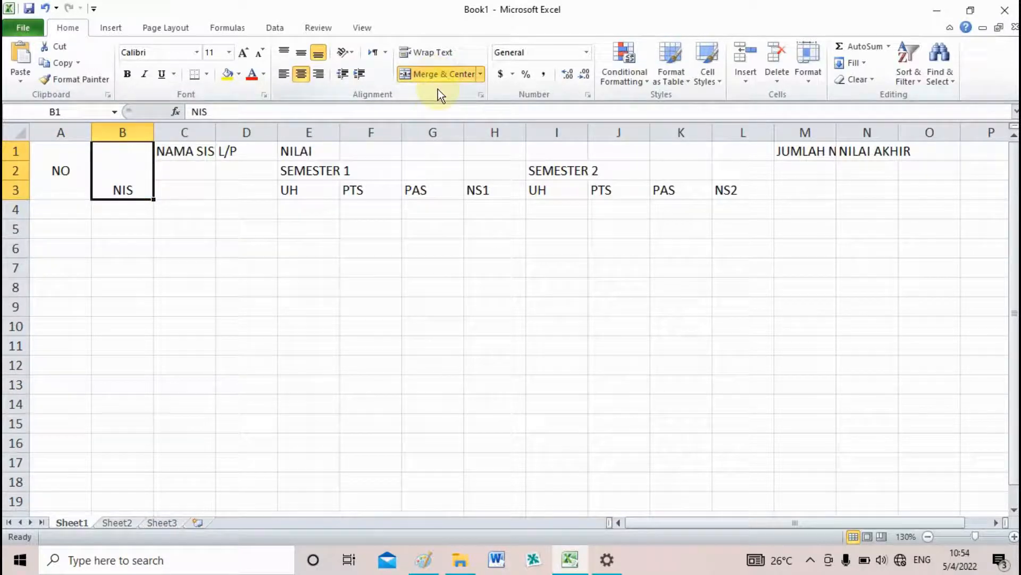
left_click(301, 54)
Merge and center the NAMA SISWA heading across C1:C3 with middle vertical alignment
left_click(194, 154)
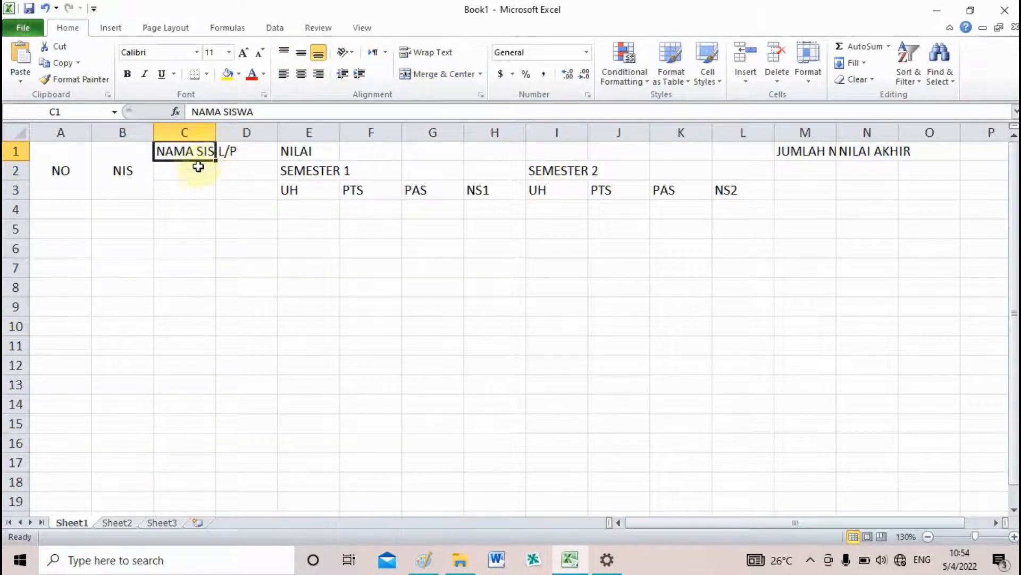
left_click_drag(195, 153, 196, 191)
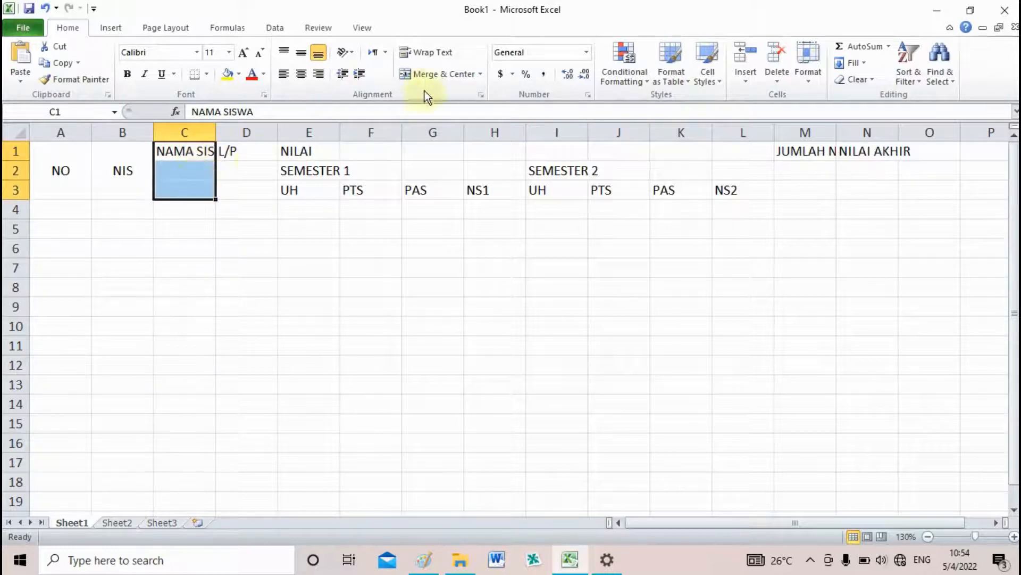
left_click(426, 74)
left_click(298, 52)
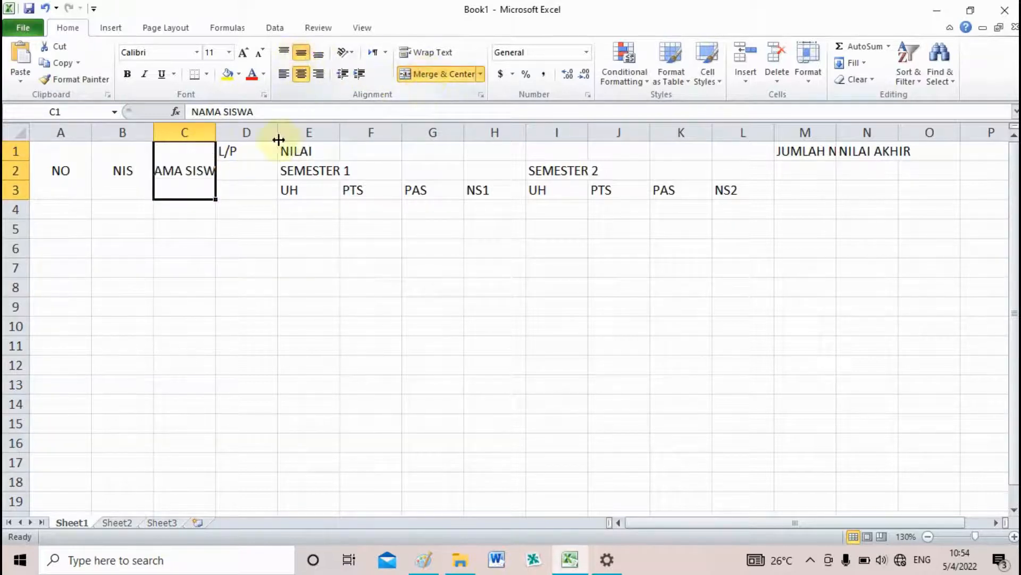
Widen column C to fit NAMA SISWA, and merge and center the L/P heading across D1:D3 with middle alignment
left_click_drag(215, 133, 274, 193)
left_click(423, 75)
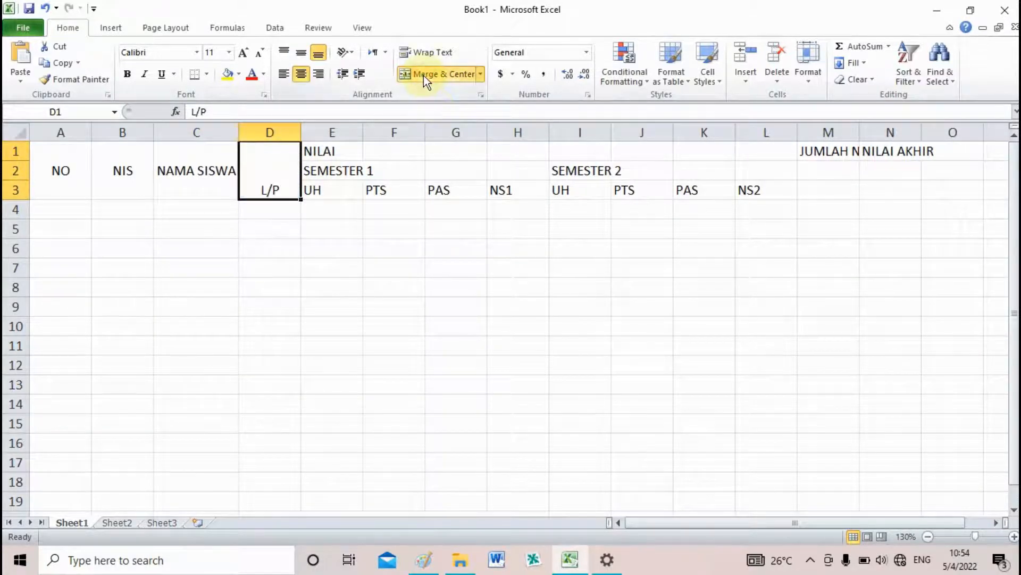
left_click(301, 52)
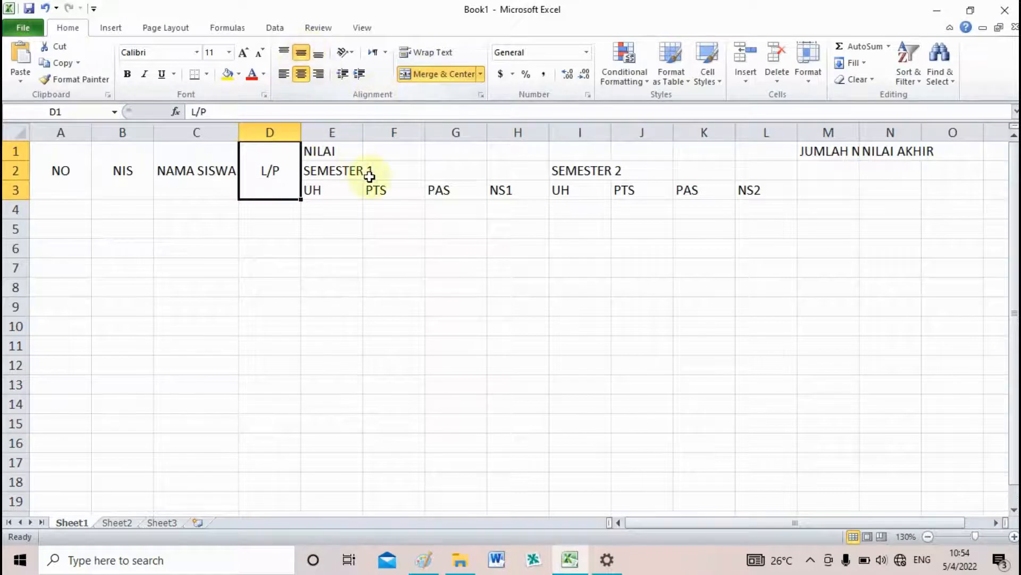
Merge and center the NILAI heading across E1:L1, spanning all the score columns
left_click(328, 154)
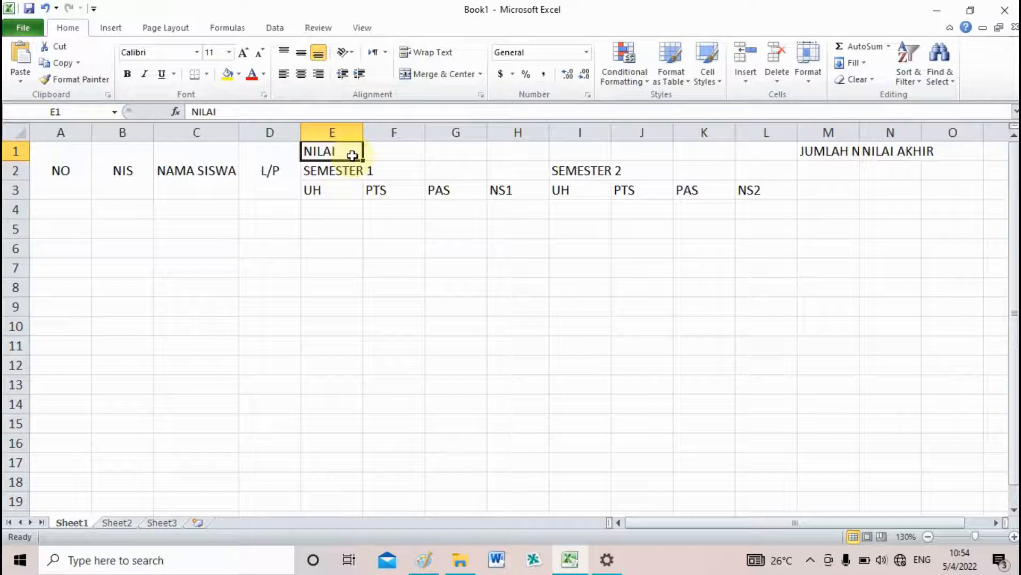
left_click_drag(340, 153, 755, 152)
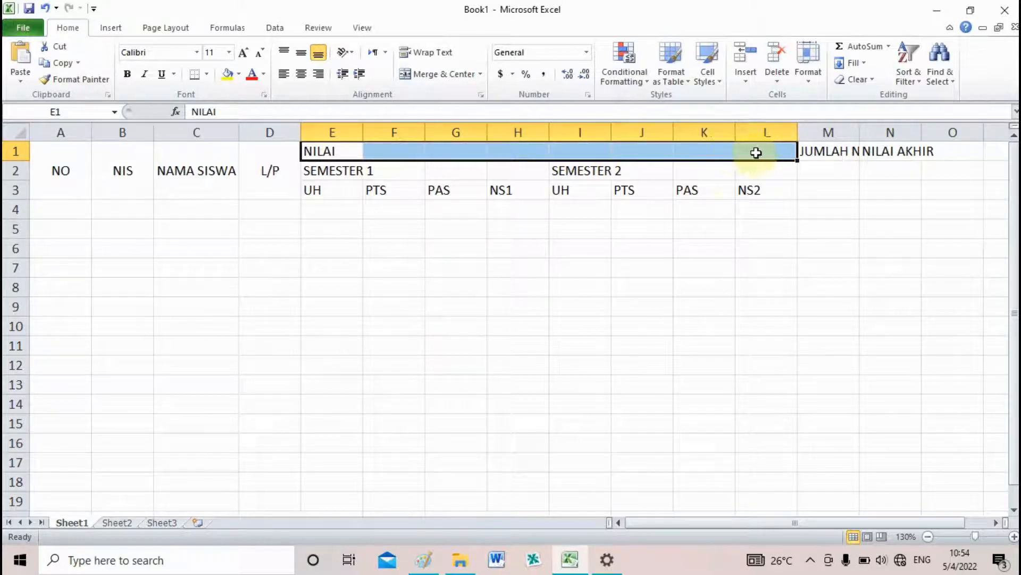
left_click(437, 76)
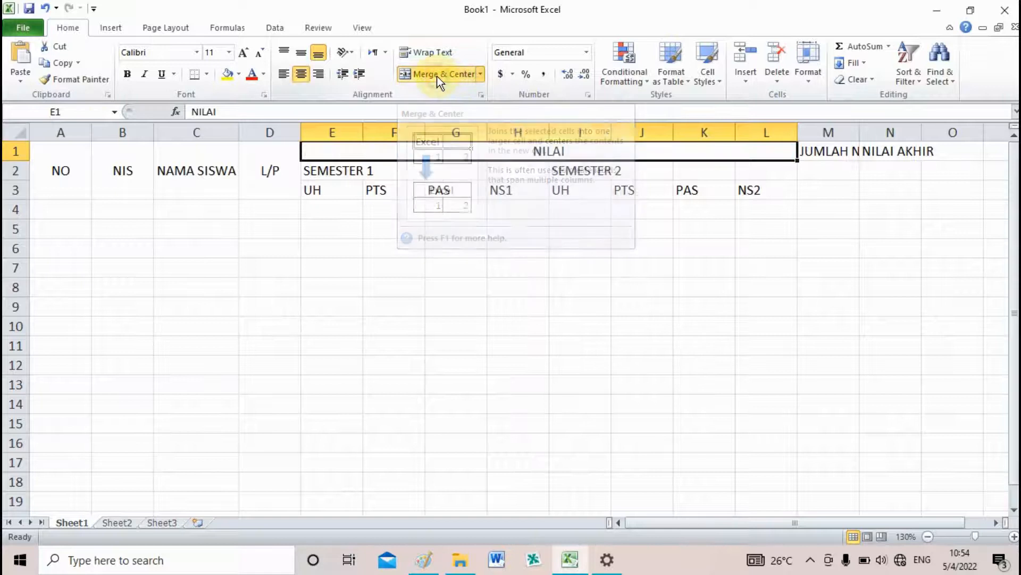
Merge and center SEMESTER 1 across E2:H2 and SEMESTER 2 across I2:L2, both with middle vertical alignment
left_click(319, 172)
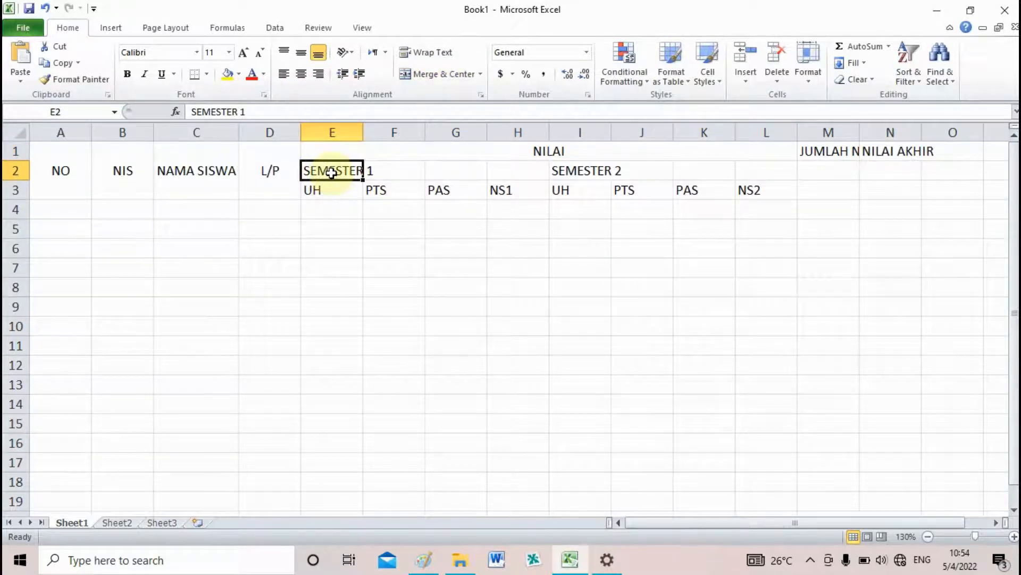
left_click_drag(331, 172, 512, 171)
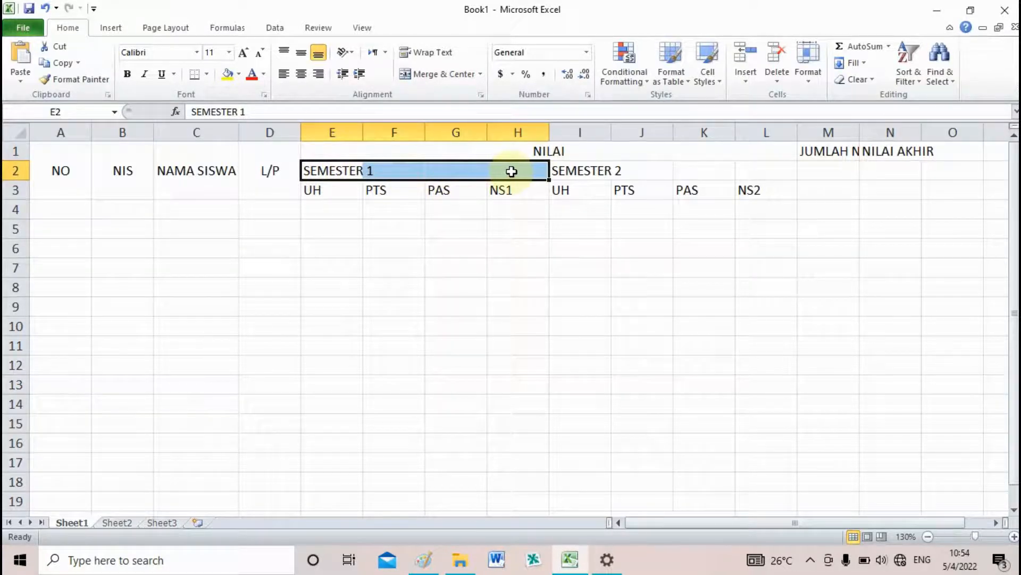
left_click(425, 75)
left_click(301, 52)
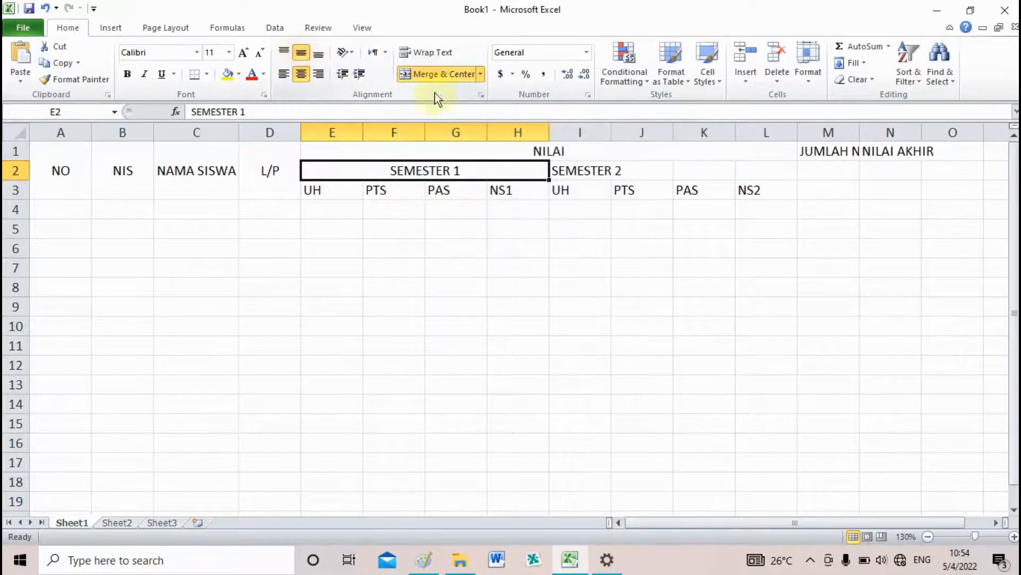
left_click_drag(575, 172, 747, 163)
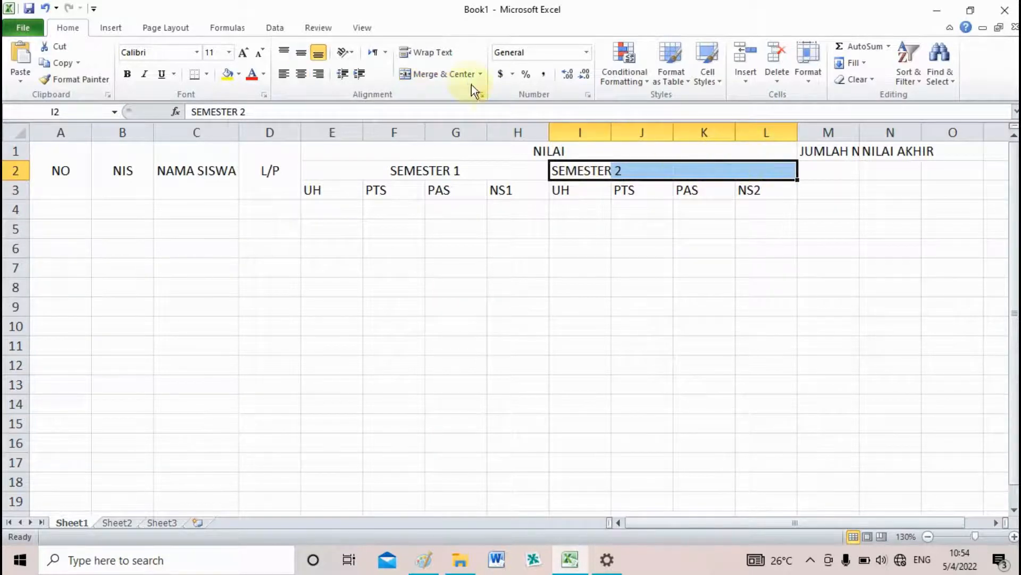
left_click(436, 73)
left_click(301, 52)
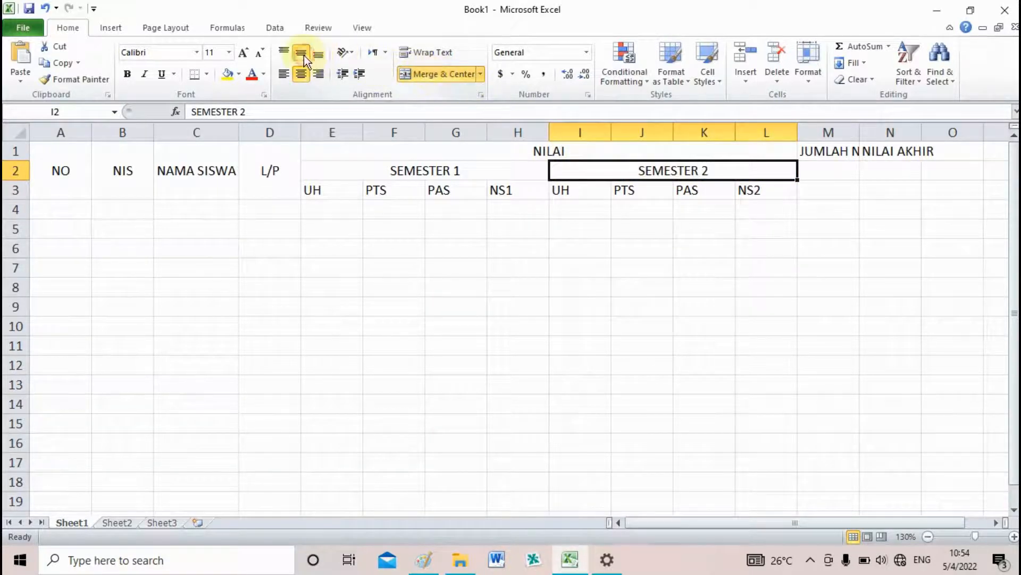
Narrow the score columns E to L together to an equal width that just fits their headings
left_click(334, 133)
left_click(433, 231)
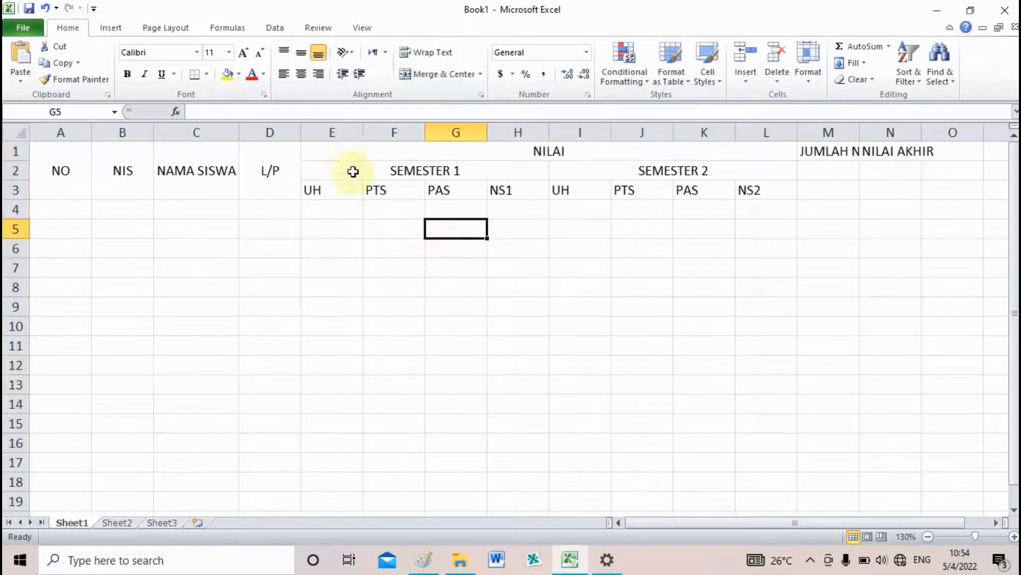
left_click(336, 133)
left_click_drag(341, 139, 743, 146)
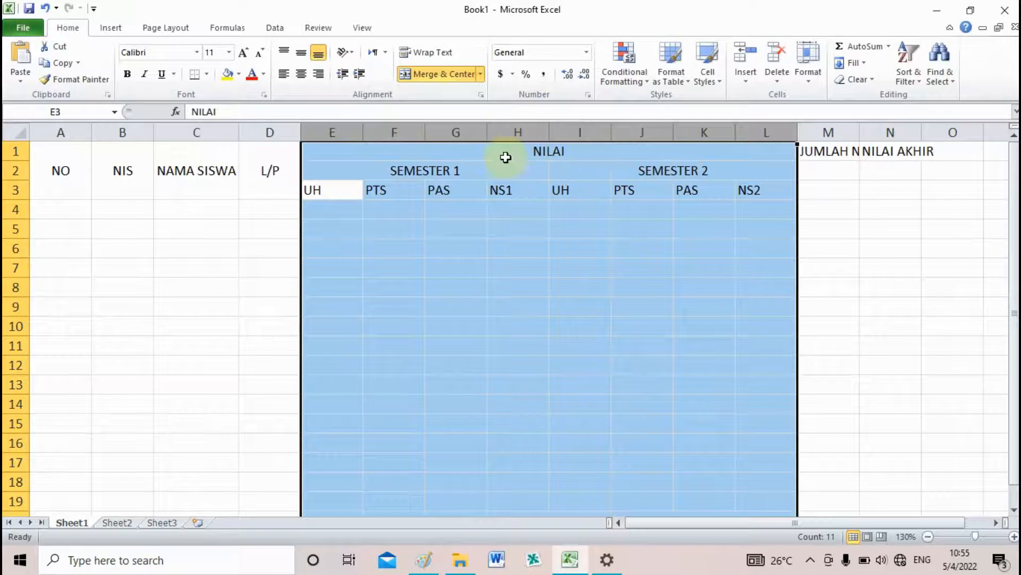
left_click_drag(364, 133, 336, 140)
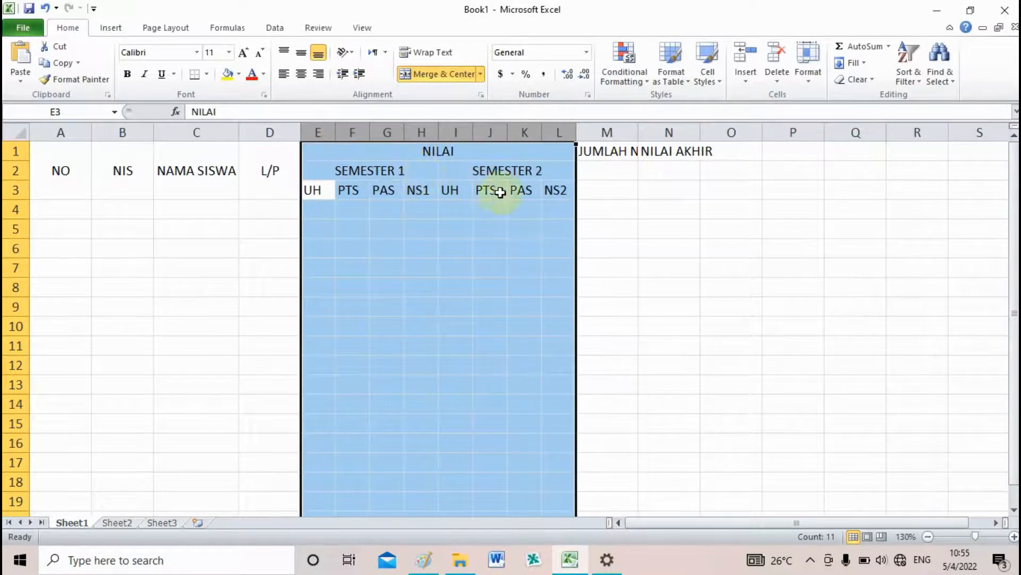
left_click(607, 202)
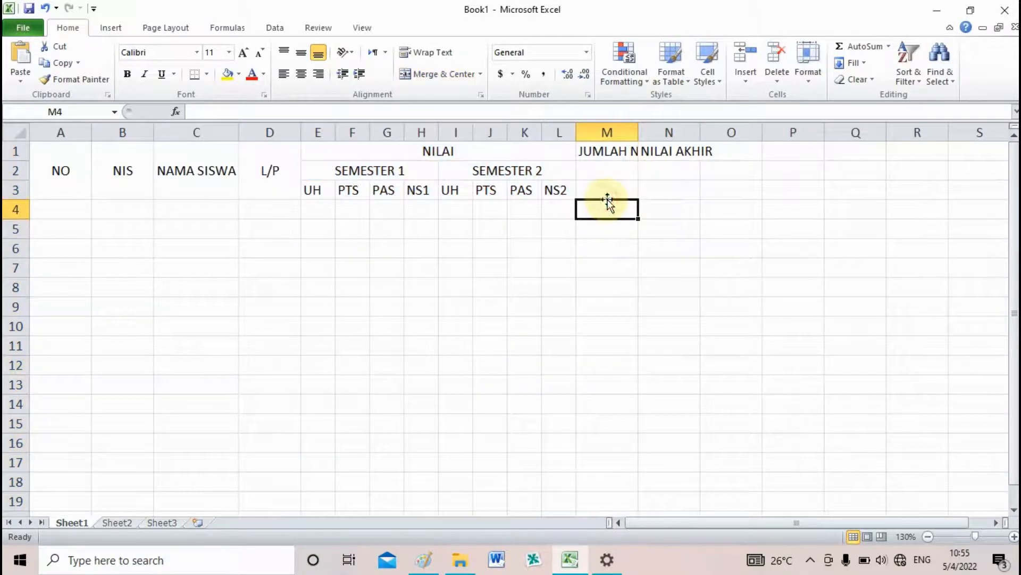
Merge and center the JUMLAH NILAI heading across M1:M3 with middle vertical alignment and wrapped text
left_click(600, 155)
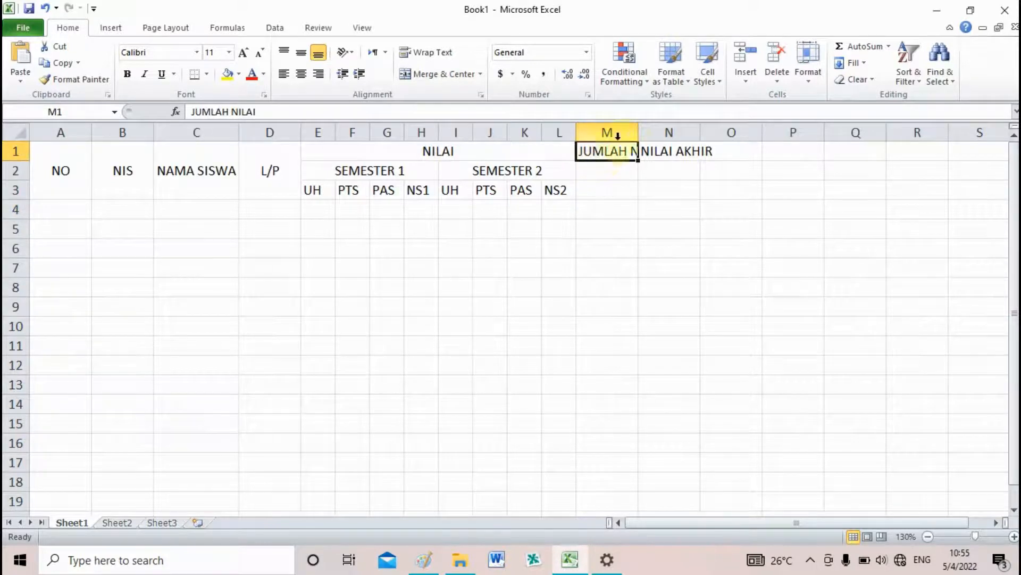
left_click_drag(638, 134, 624, 187)
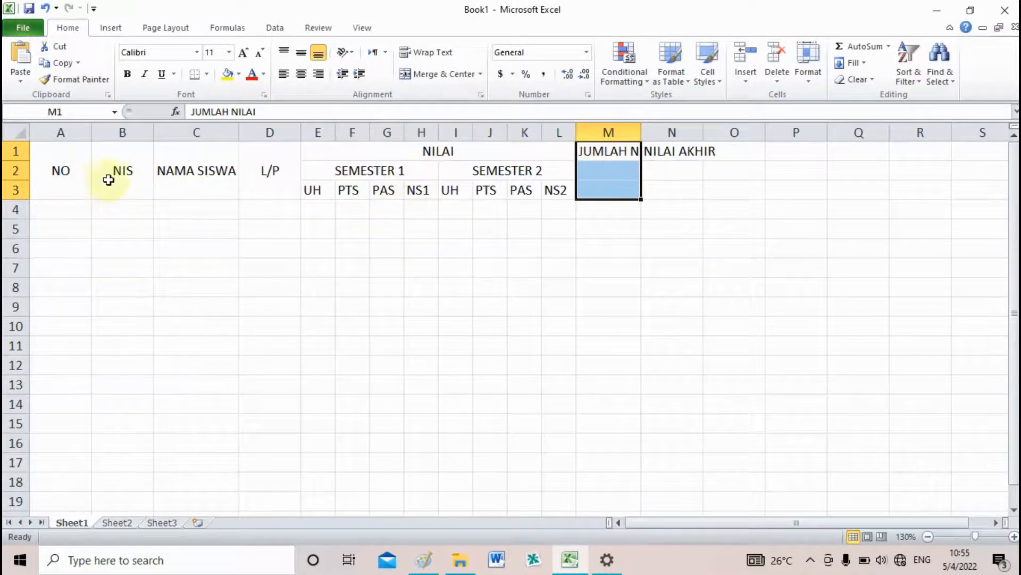
left_click(459, 78)
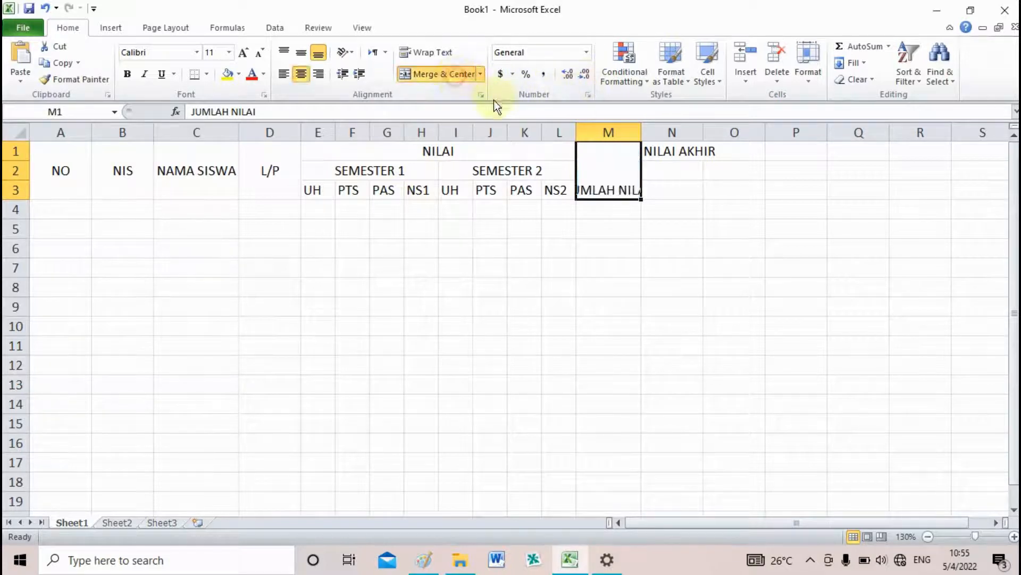
left_click(305, 56)
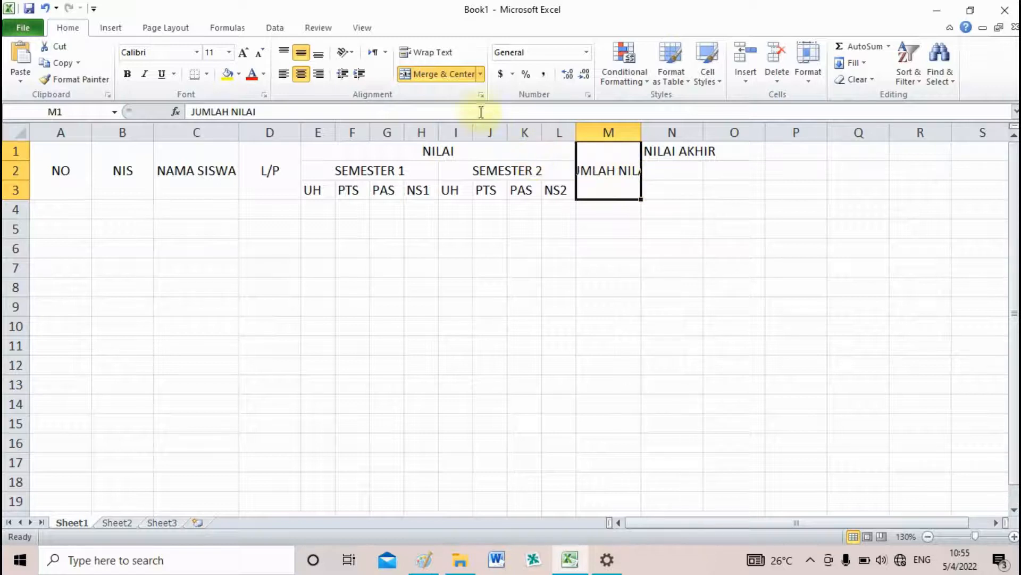
left_click(424, 53)
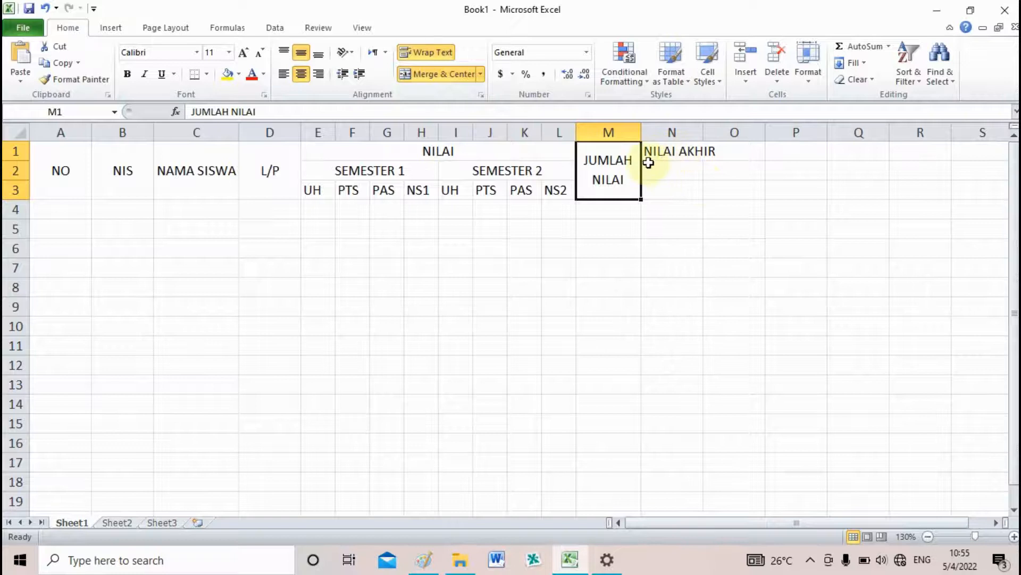
Merge and center the NILAI AKHIR heading across N1:N3 with middle vertical alignment
left_click_drag(663, 154, 672, 198)
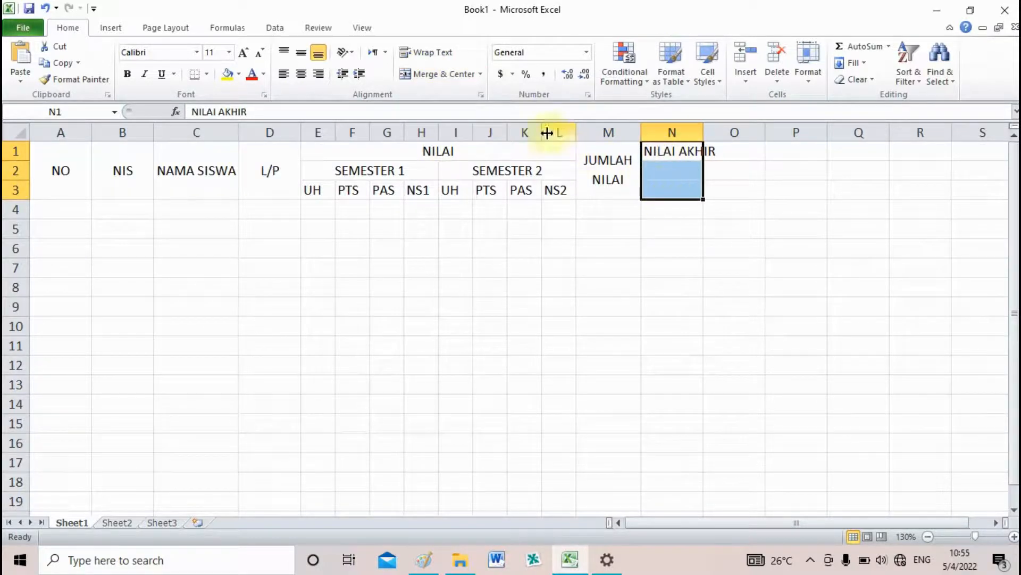
left_click(449, 77)
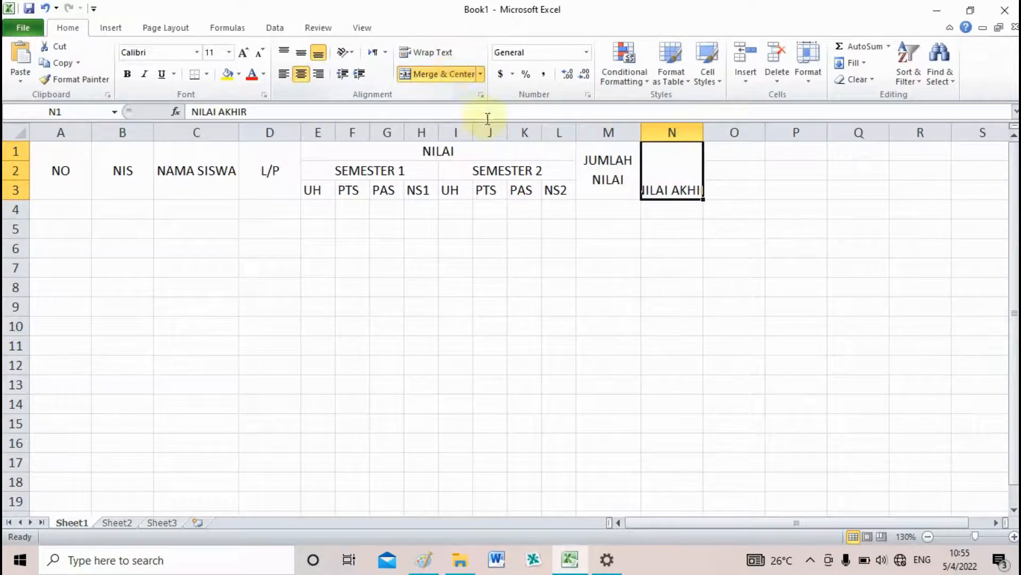
left_click(304, 53)
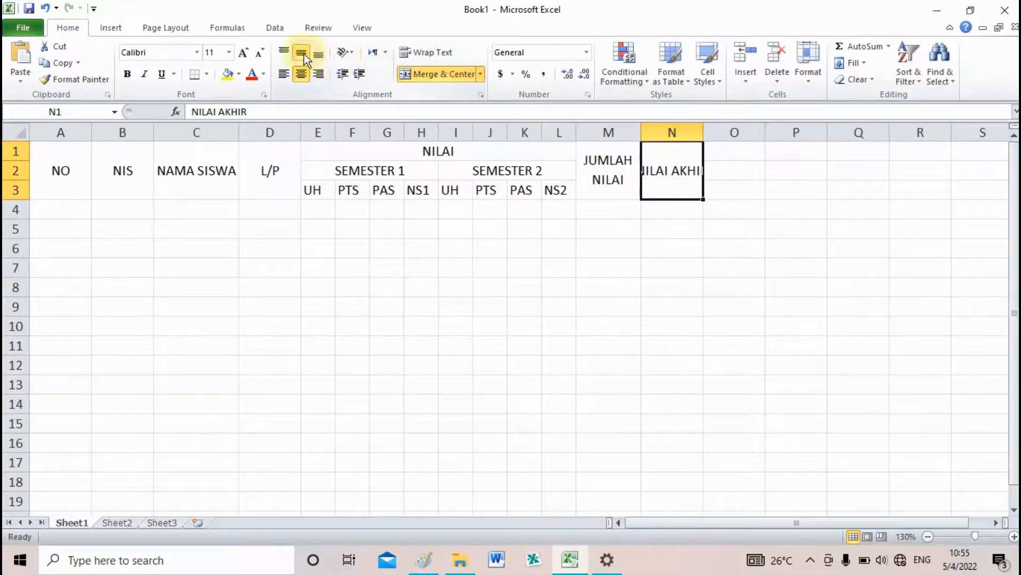
Wrap the text of the NILAI AKHIR heading within its merged cell
left_click(427, 53)
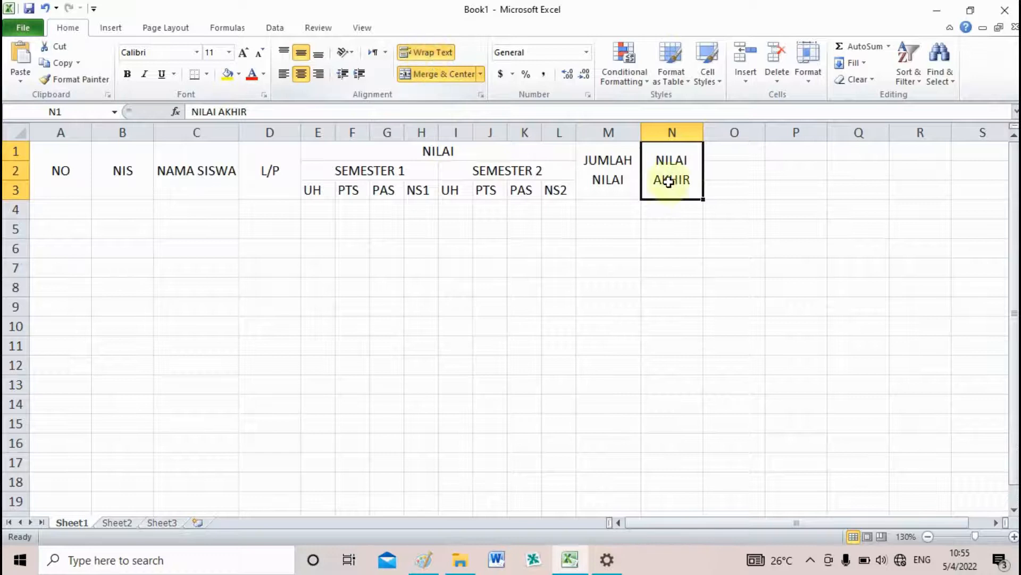
left_click(729, 223)
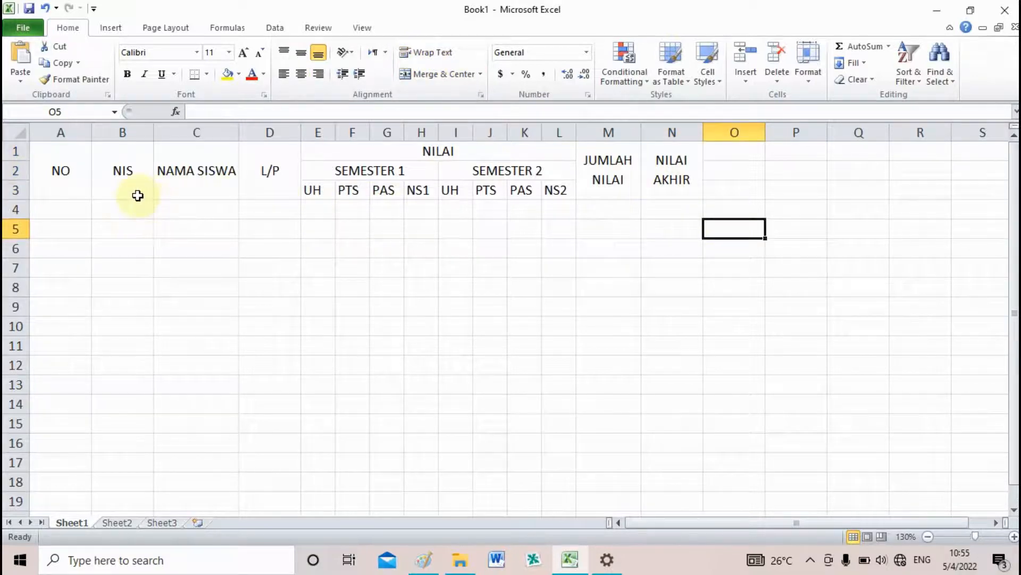
Narrow columns A and D to fit NO and L/P, and widen columns B and C for NIS and NAMA SISWA
left_click(72, 171)
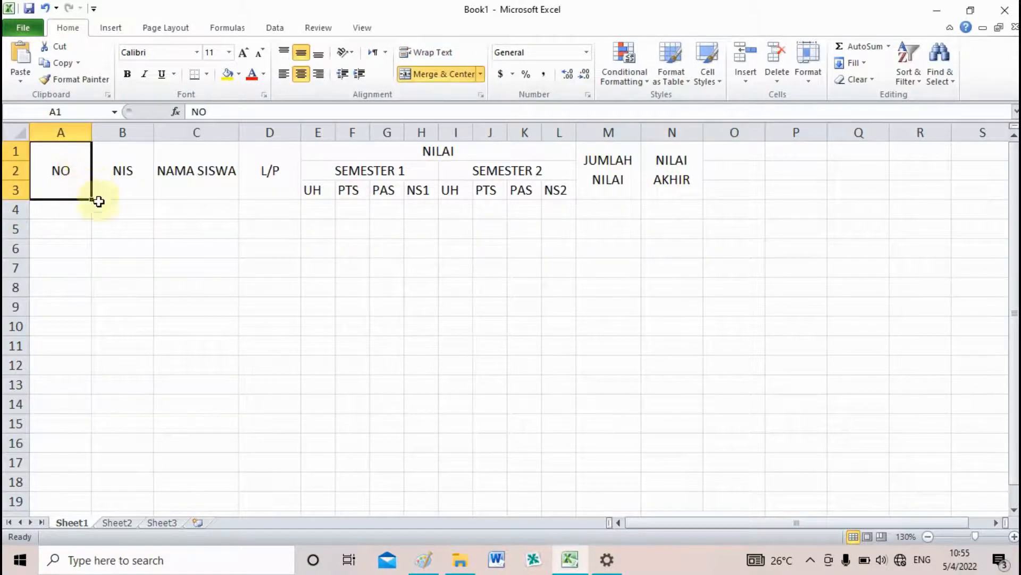
left_click_drag(89, 135, 58, 136)
left_click_drag(120, 136, 123, 136)
left_click_drag(214, 138, 254, 133)
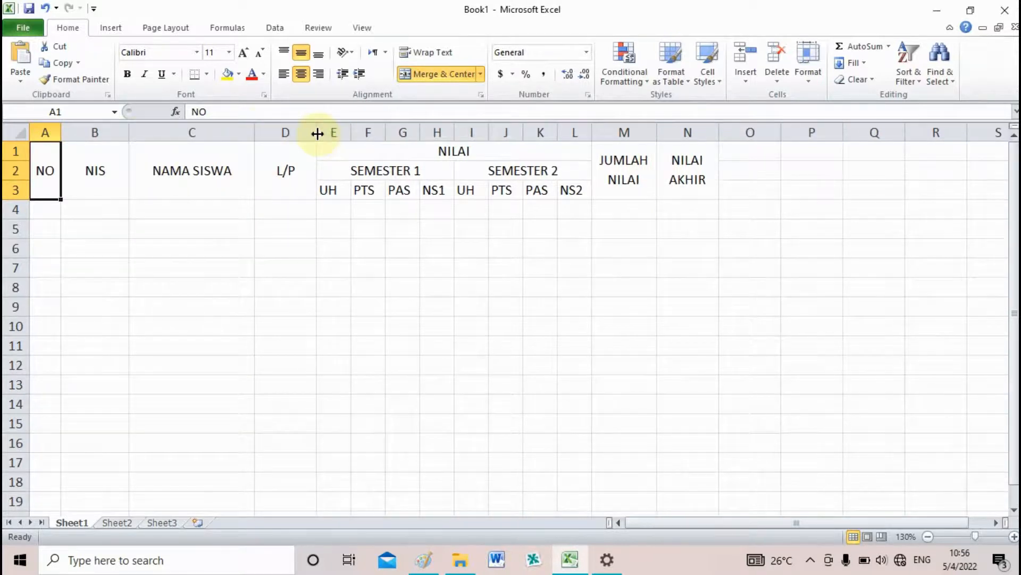
left_click_drag(317, 133, 314, 134)
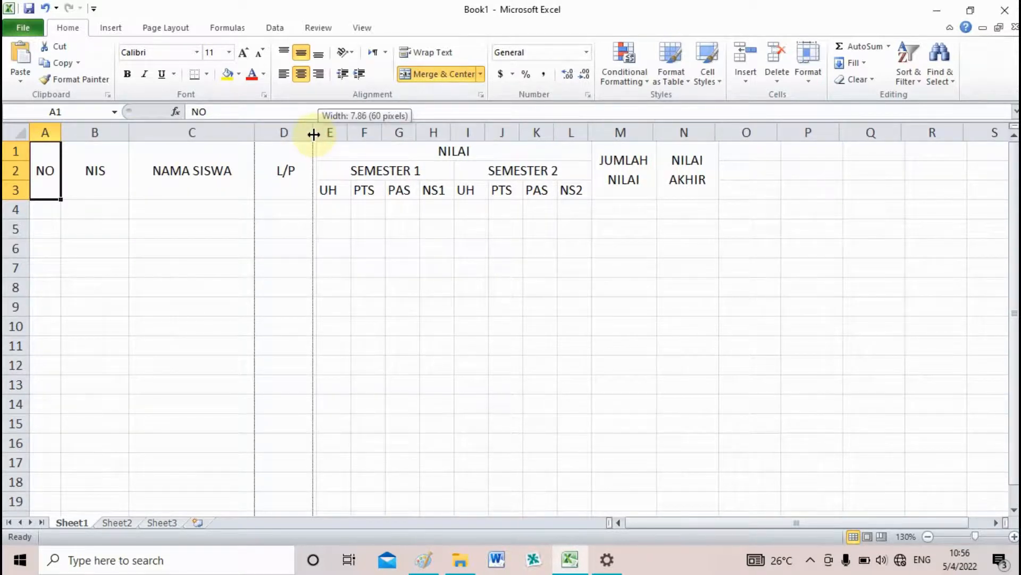
left_click_drag(313, 133, 282, 137)
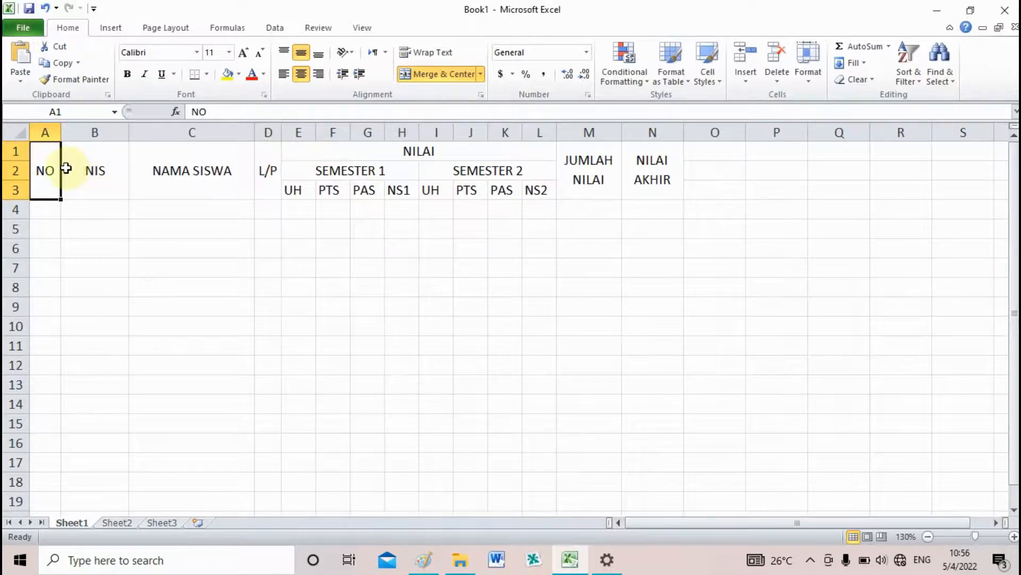
Bold the headings in A1:N3 and apply thin outline and inside borders to the table range A1:N16
left_click_drag(55, 159, 635, 193)
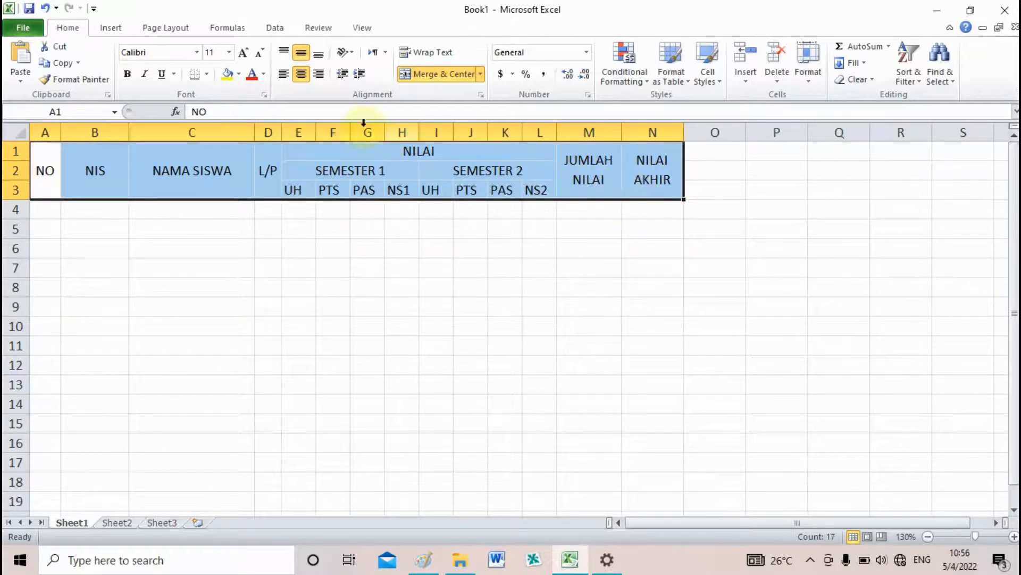
left_click(127, 74)
left_click_drag(58, 188, 652, 437)
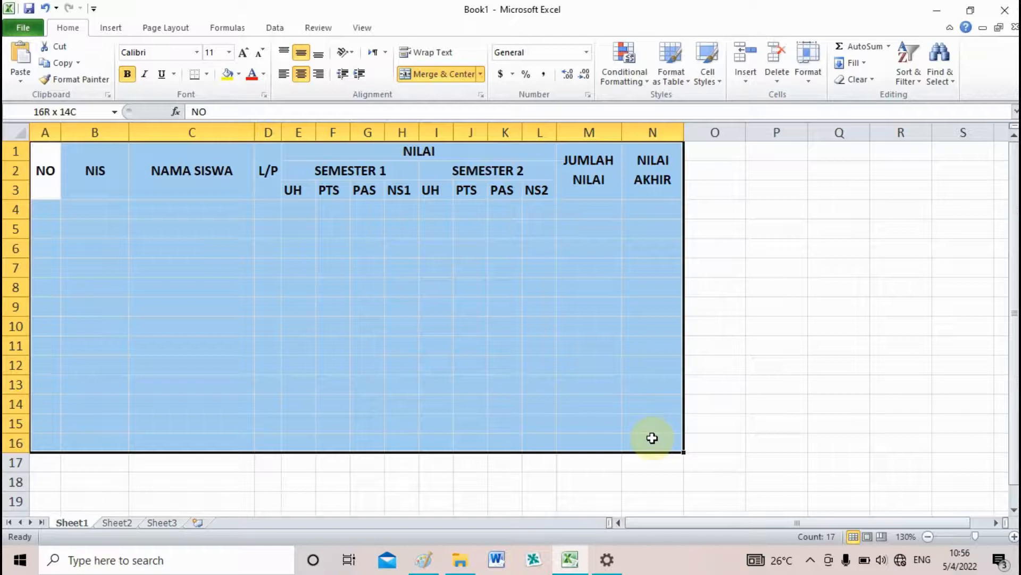
left_click_drag(652, 437, 653, 437)
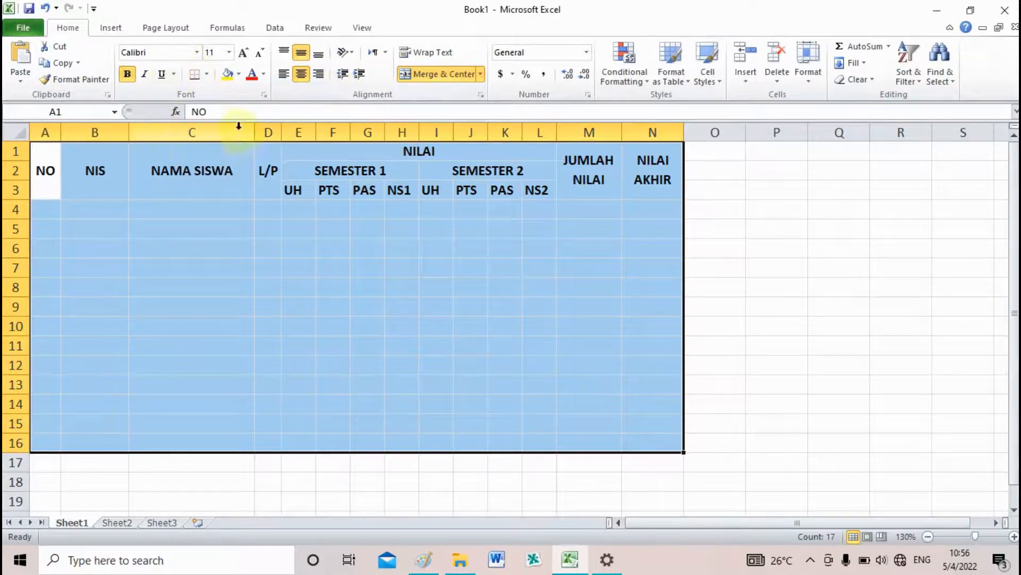
left_click(205, 74)
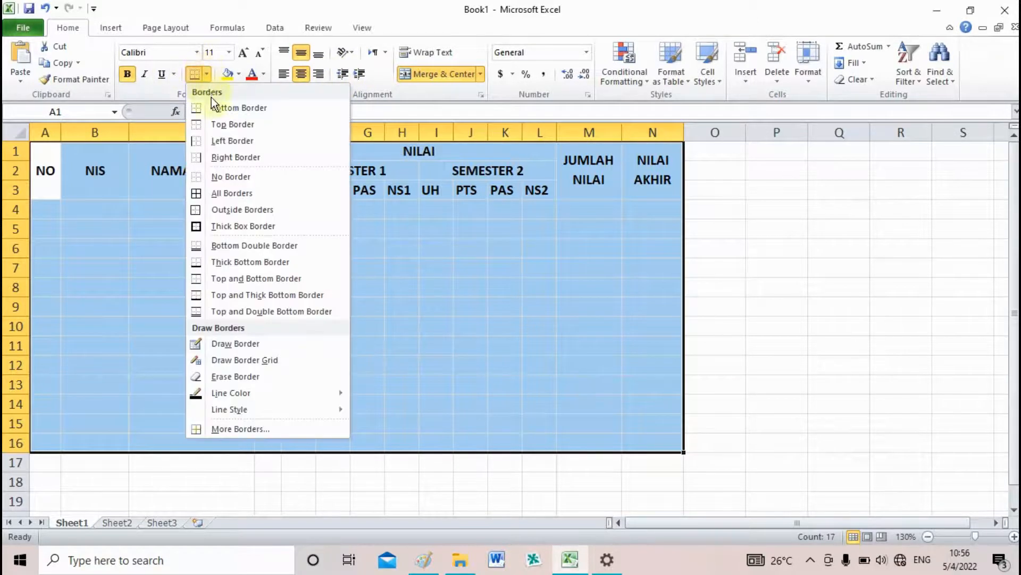
left_click(265, 430)
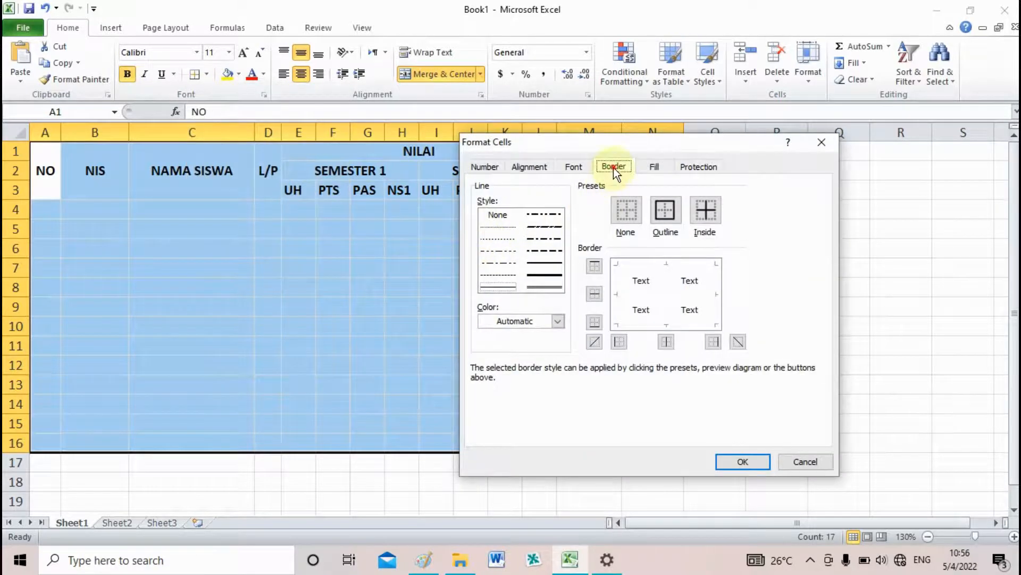
left_click(672, 214)
left_click(707, 216)
left_click(757, 463)
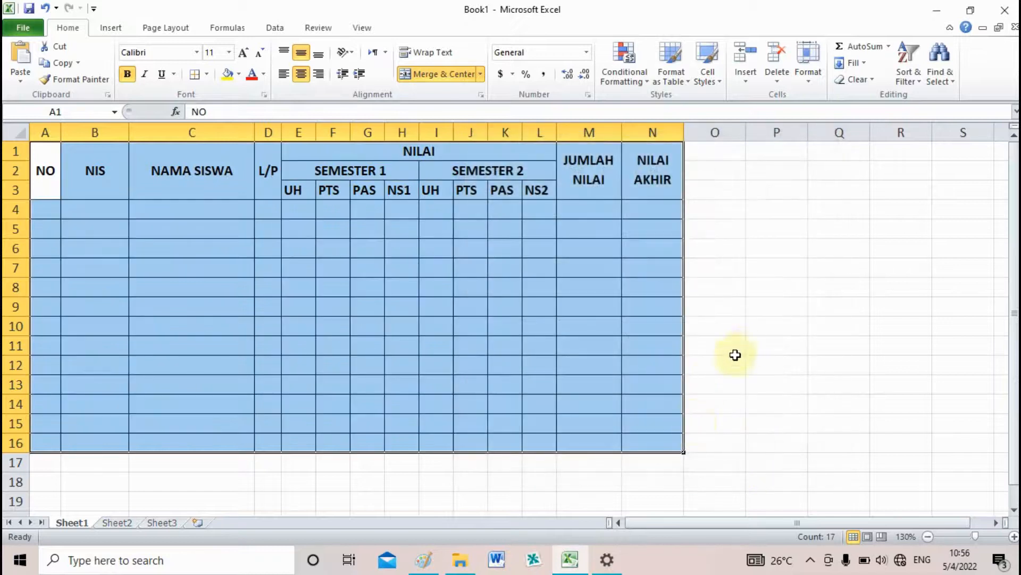
left_click(740, 345)
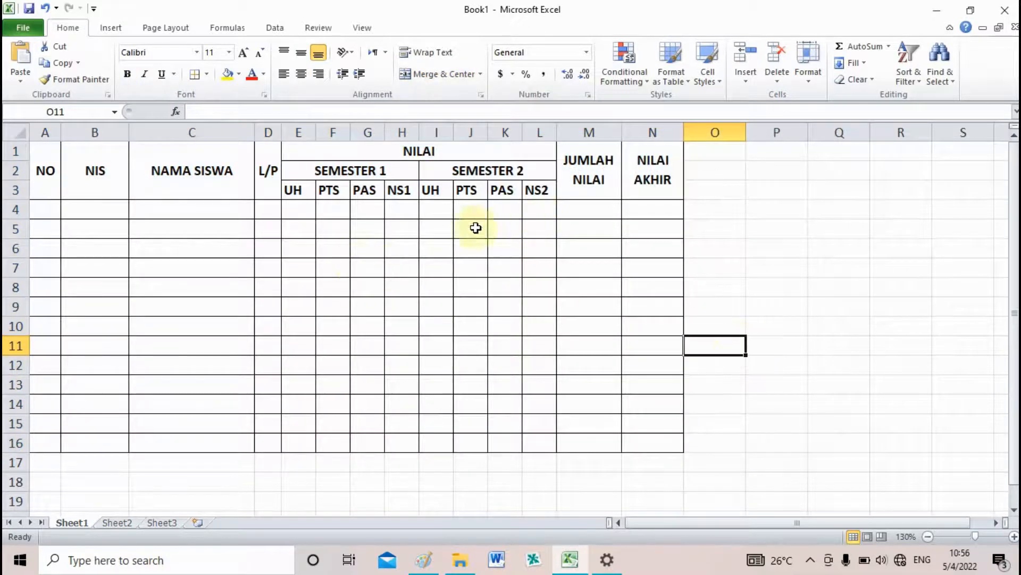
Change the bottom border of the heading block A1:N3 to a double line
left_click_drag(41, 194, 102, 189)
left_click(219, 221)
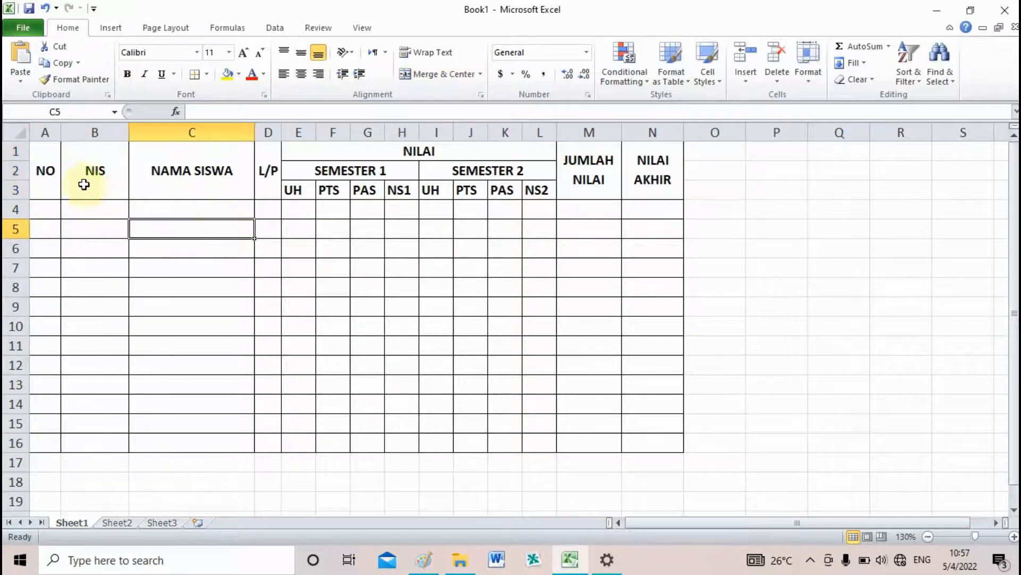
left_click_drag(44, 172, 643, 182)
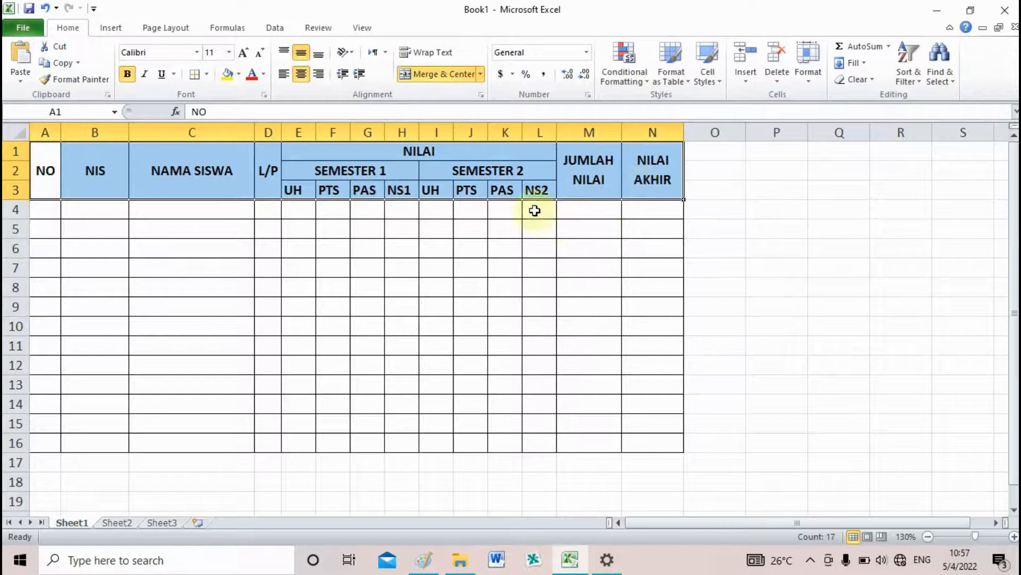
left_click(206, 75)
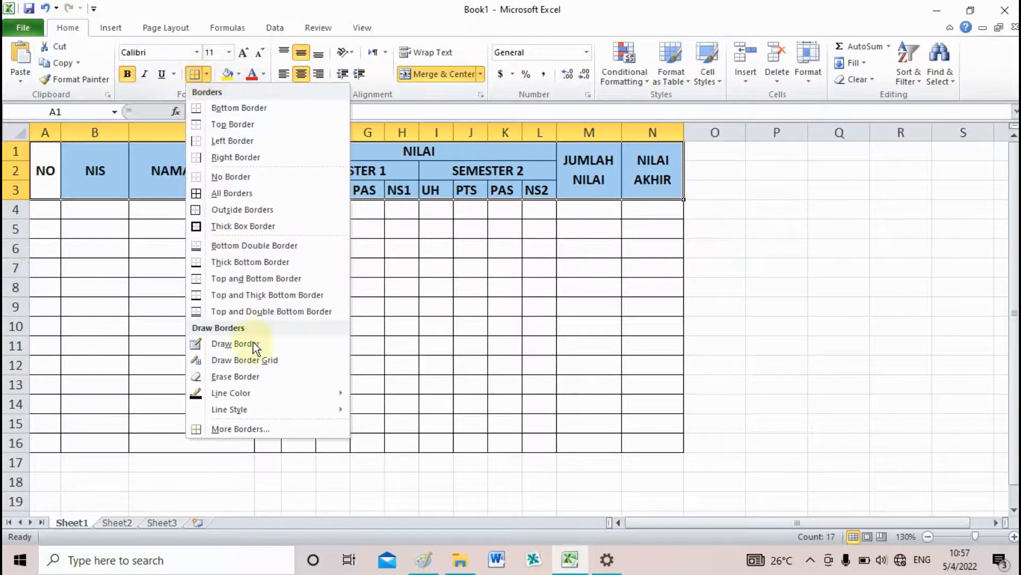
left_click(270, 428)
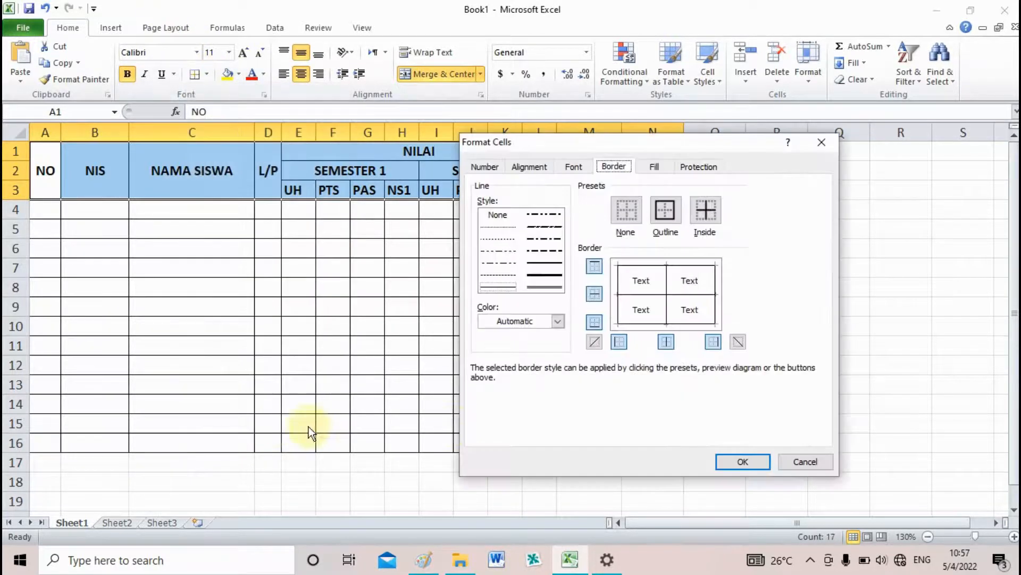
left_click(697, 325)
left_click(545, 288)
left_click(690, 324)
left_click(741, 458)
left_click(799, 375)
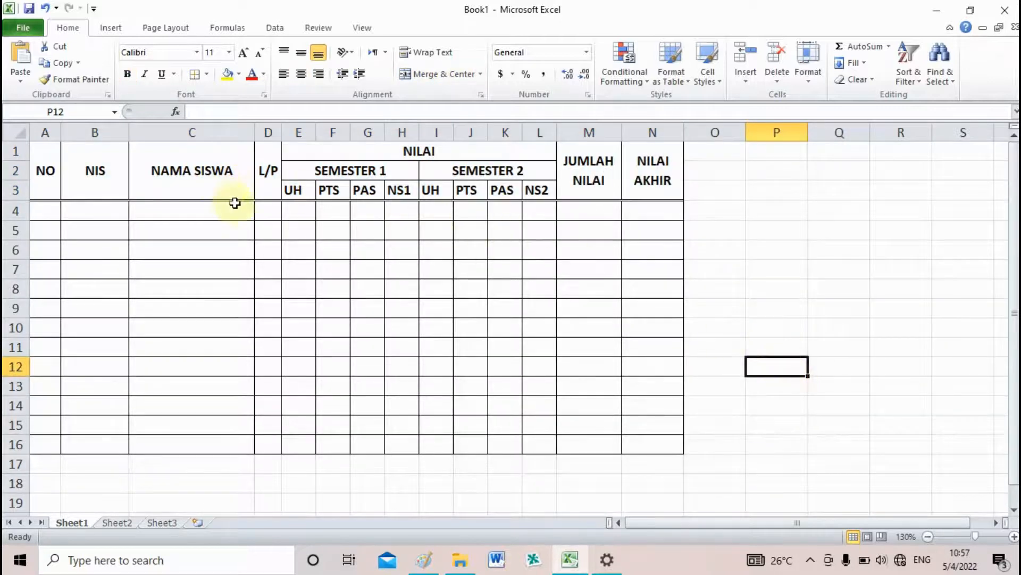
scroll(269, 214, "up", 2, "ctrl")
scroll(310, 216, "down", 7, "ctrl")
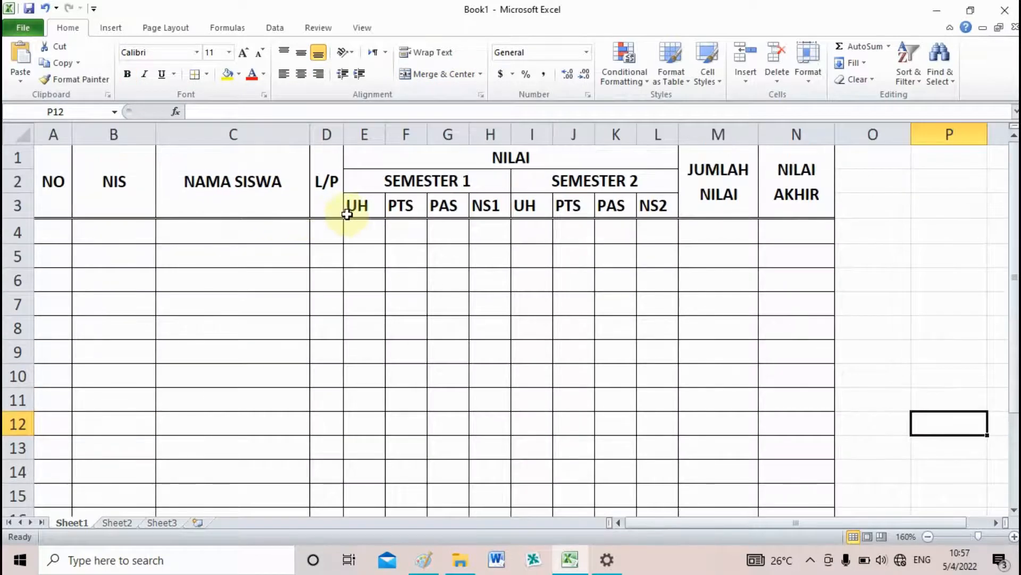
scroll(348, 210, "up", 5, "ctrl")
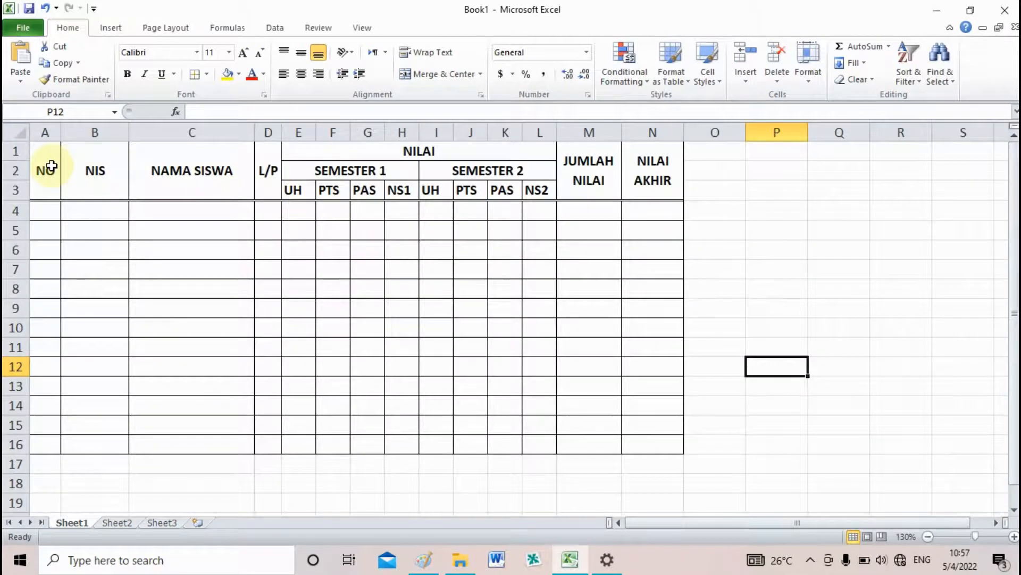
Fill the heading block A1:N3 with a light aqua theme colour
left_click_drag(51, 167, 642, 187)
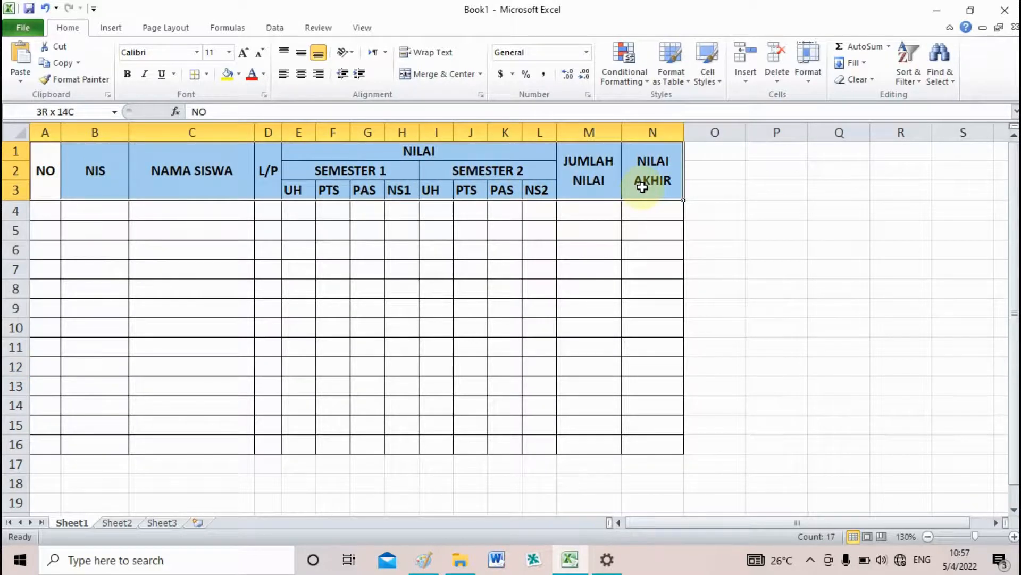
left_click_drag(642, 187, 642, 187)
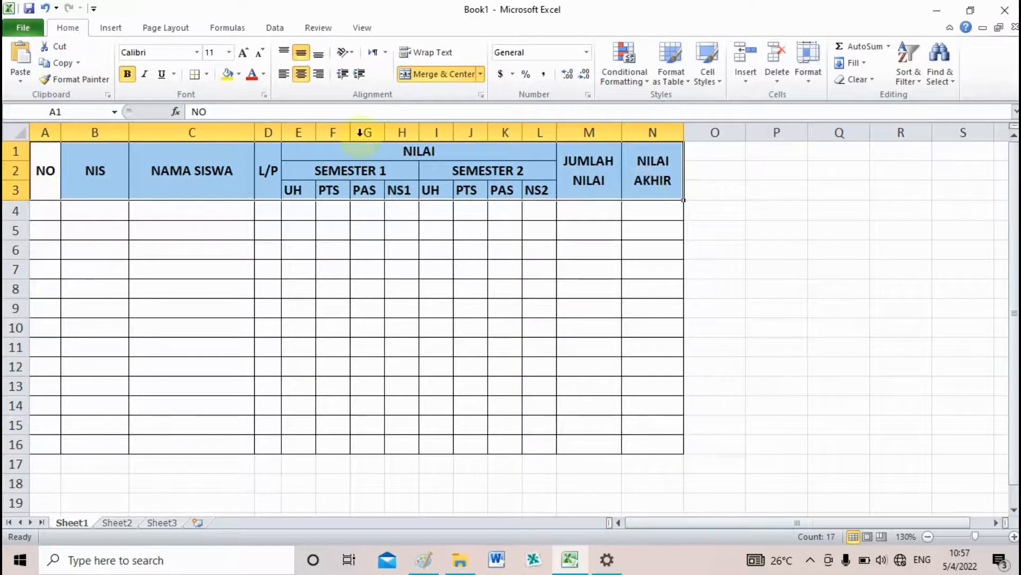
left_click(239, 78)
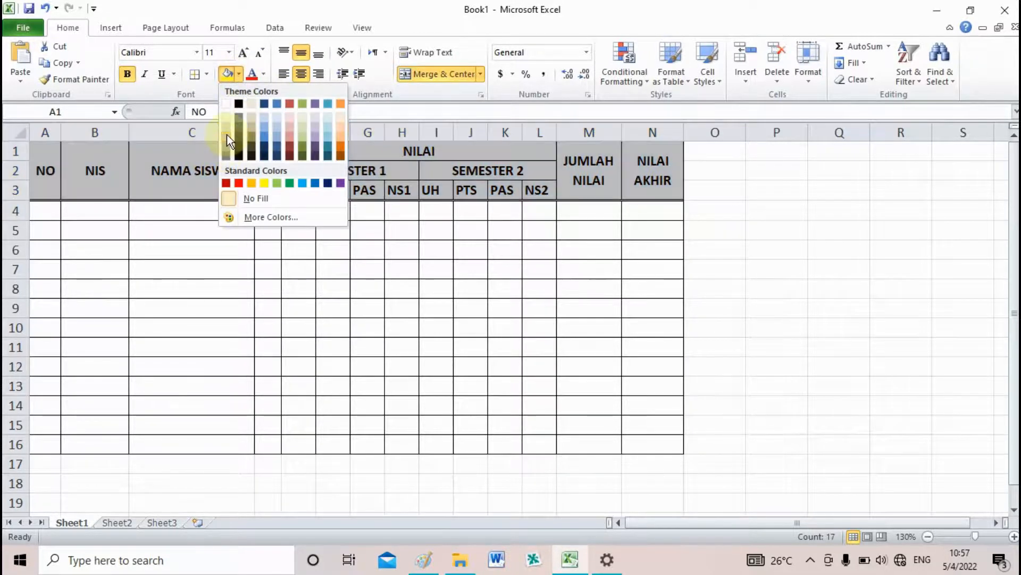
left_click(330, 138)
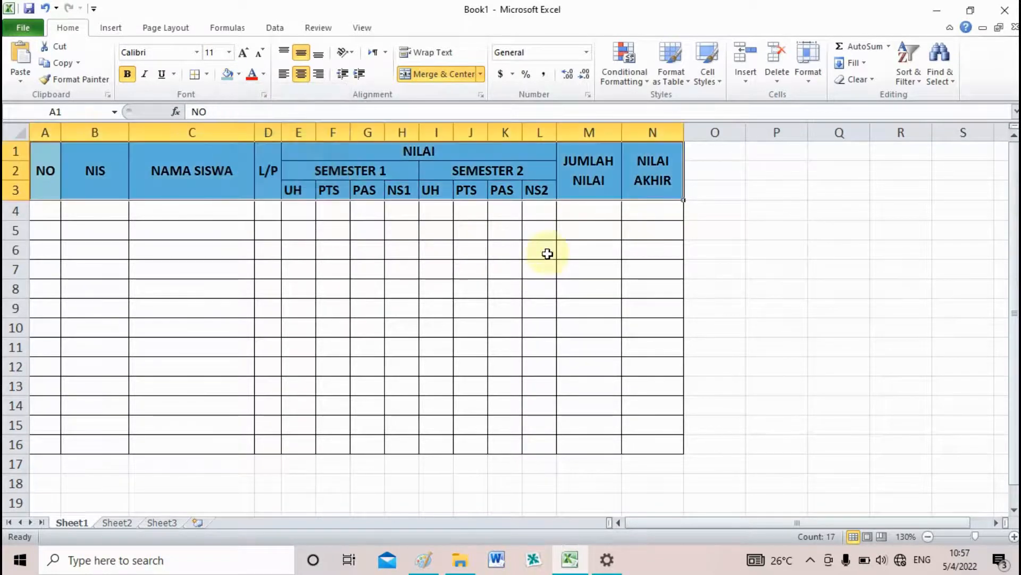
left_click(719, 264)
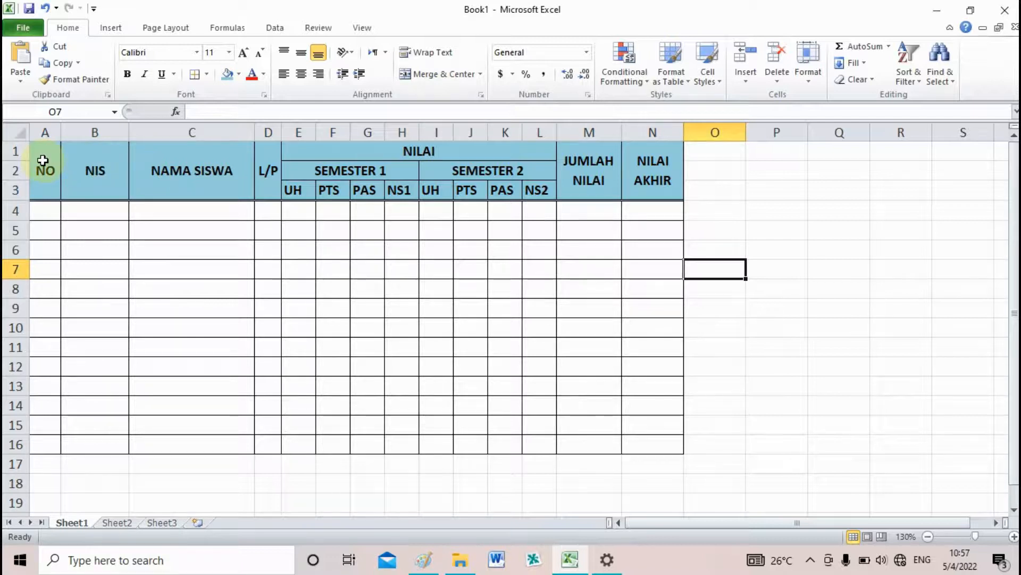
Insert three blank rows above the table's heading block
left_click(15, 151)
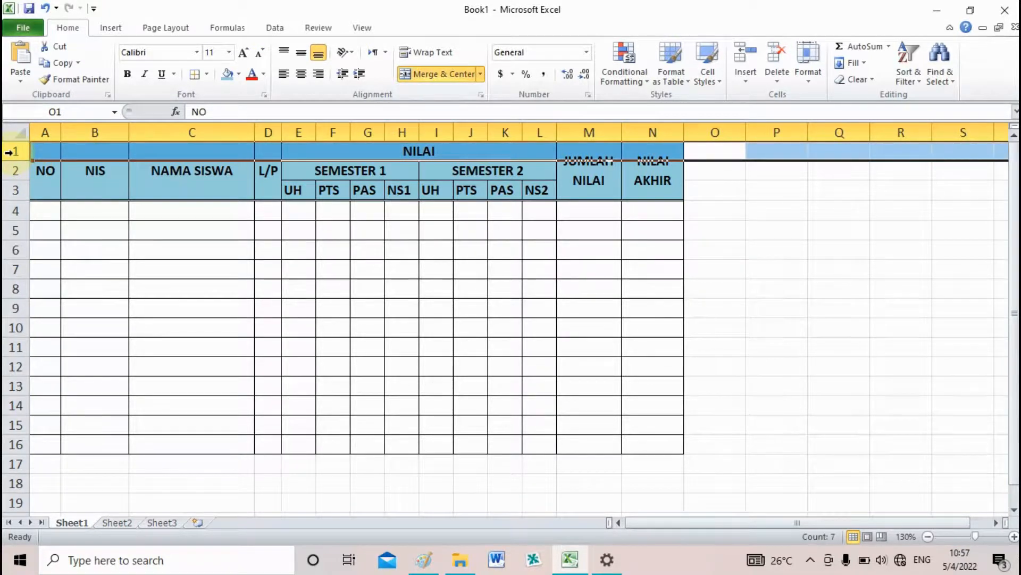
right_click(14, 154)
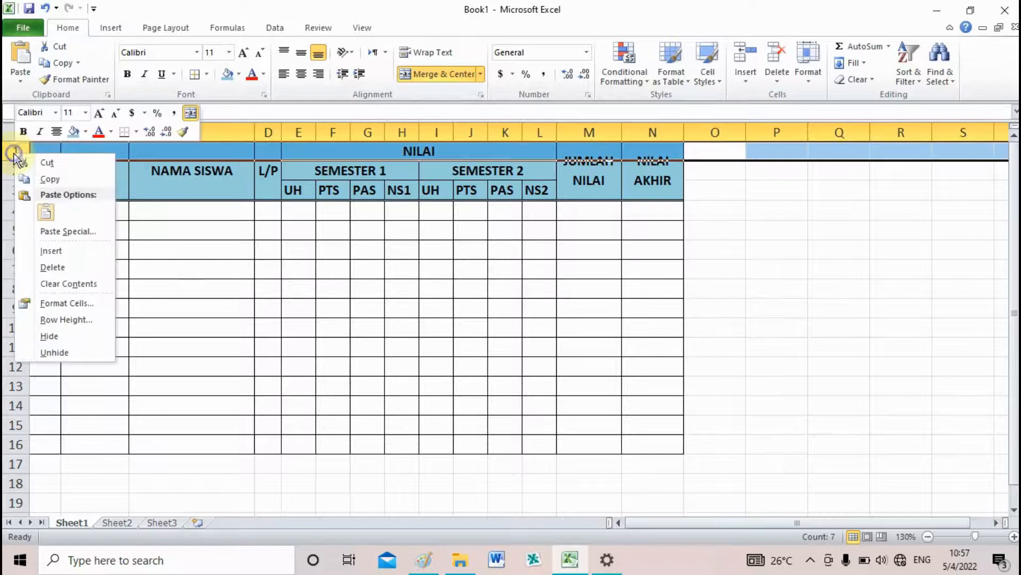
left_click(73, 248)
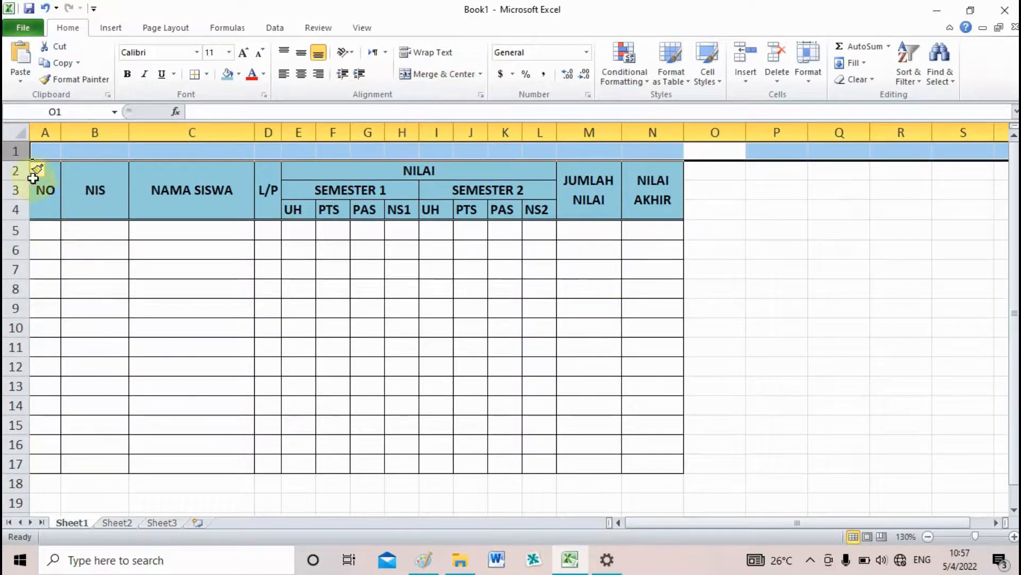
left_click(16, 150)
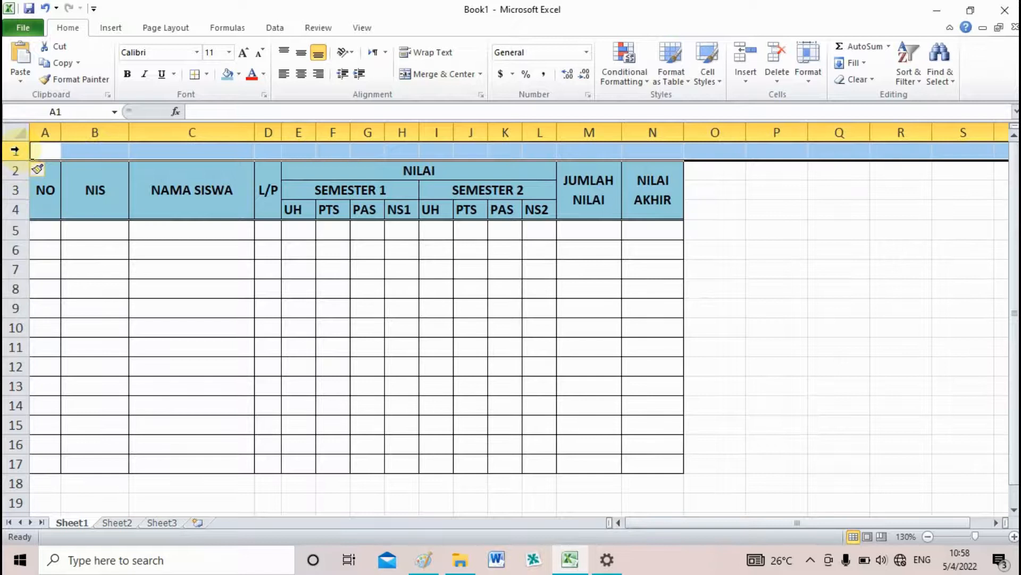
left_click(53, 270)
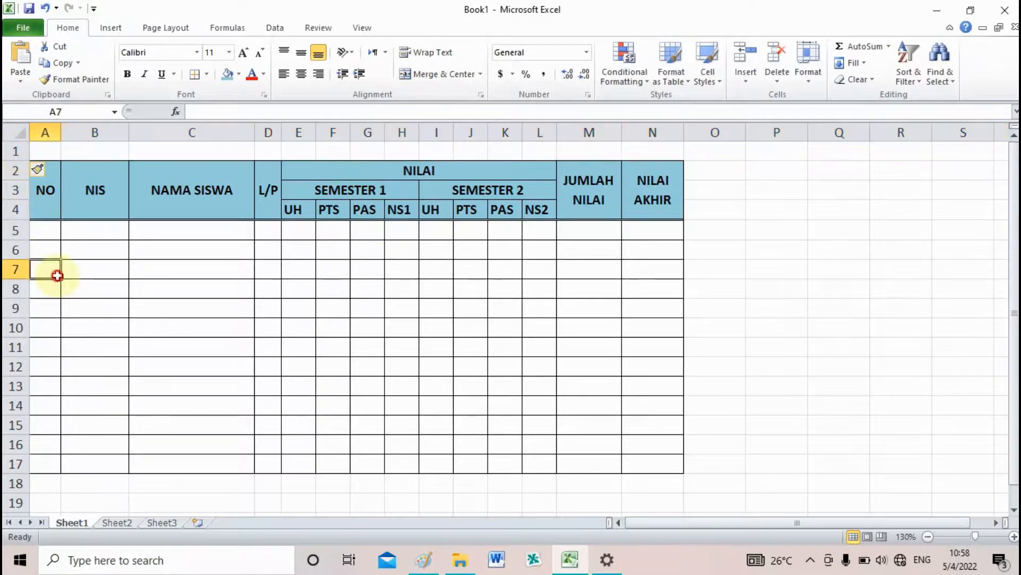
left_click(14, 152)
right_click(14, 152)
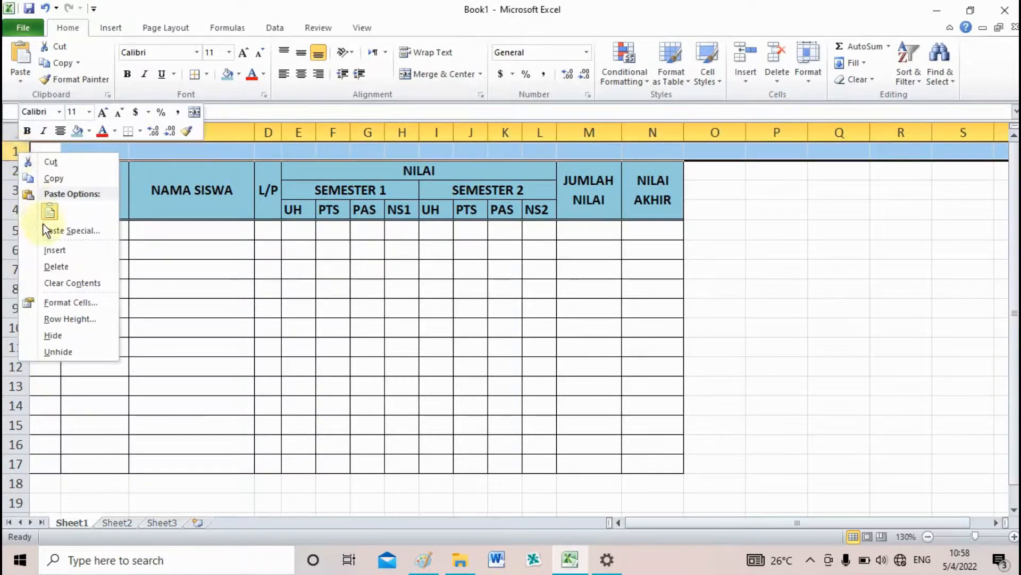
left_click(54, 247)
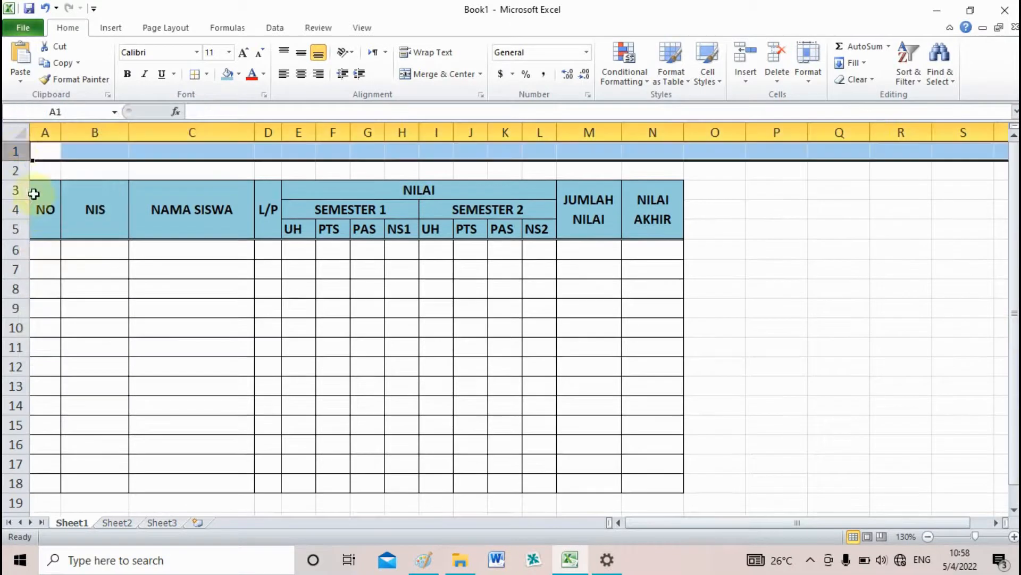
right_click(18, 154)
left_click(63, 246)
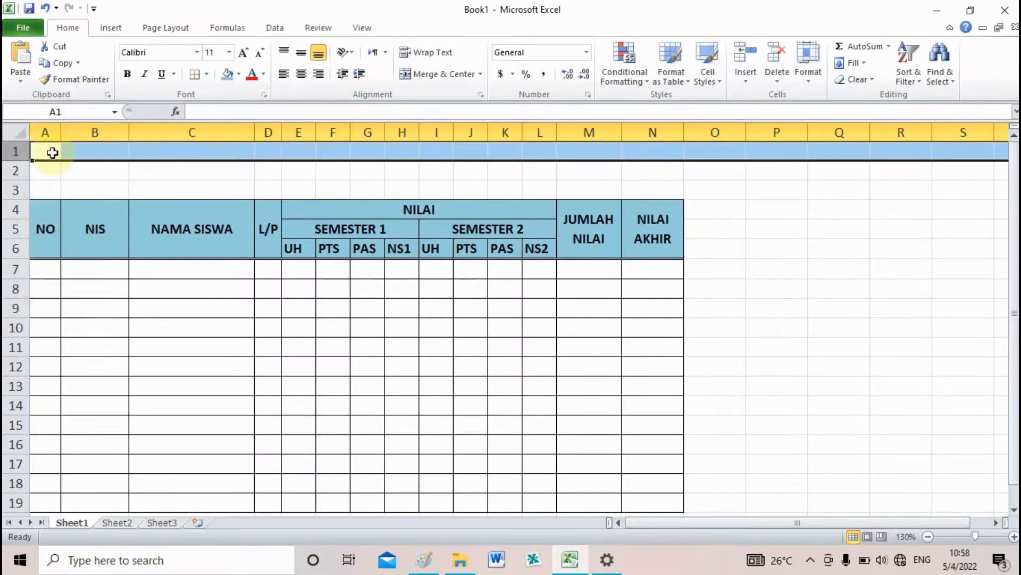
Enter the title DAFTARA NILAI in cell A1
left_click(53, 152)
type("DAFTARA NILAI")
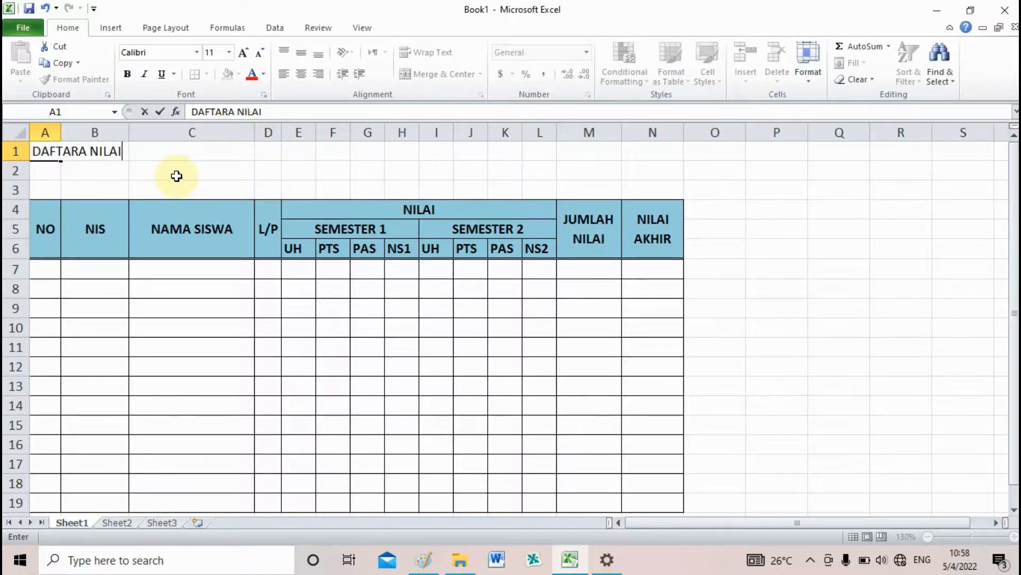
key("Return")
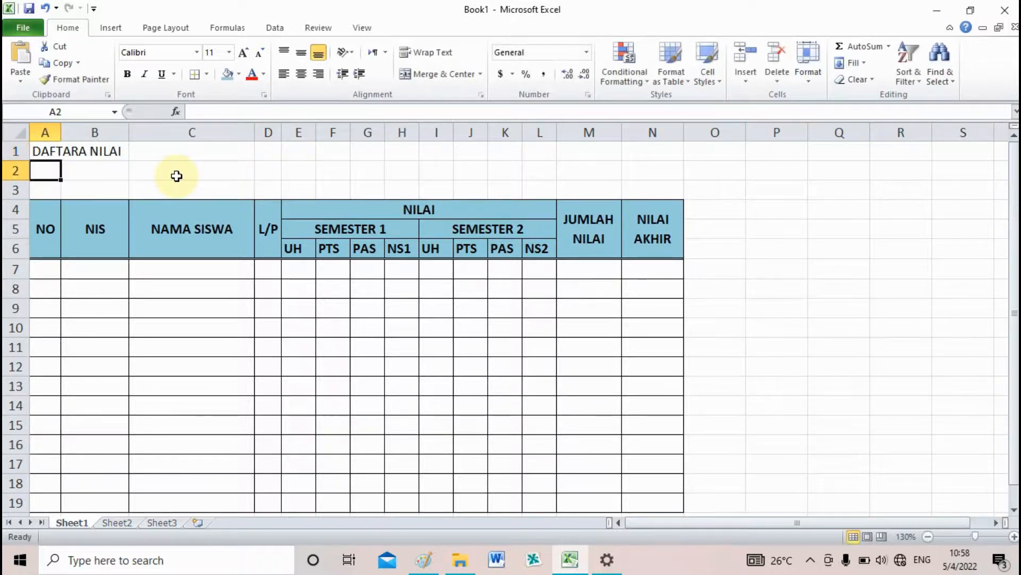
Enter the subtitle TAHUN PELAJARAN 2022/2023 in cell A2
type("TAHUN PELAJARAN 2022/2023")
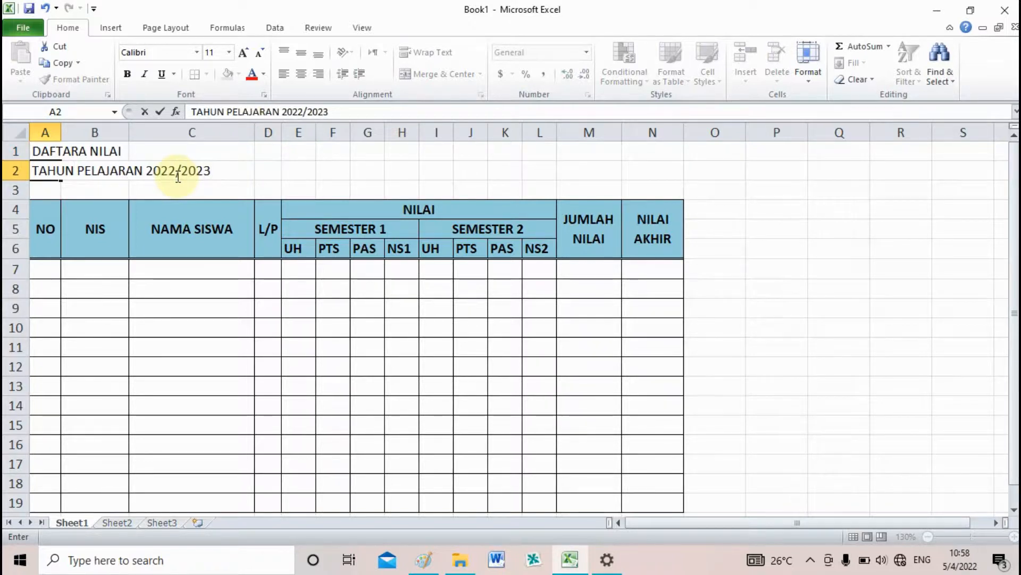
key("Return")
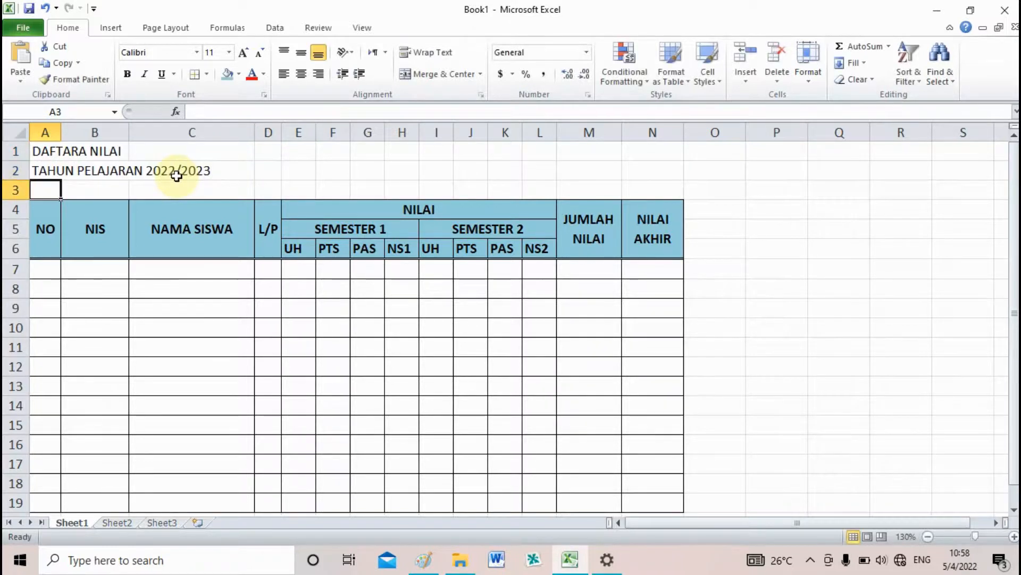
Merge and centre the title across A1:N1 with middle vertical alignment, bold text and font size 14
left_click_drag(48, 152, 644, 157)
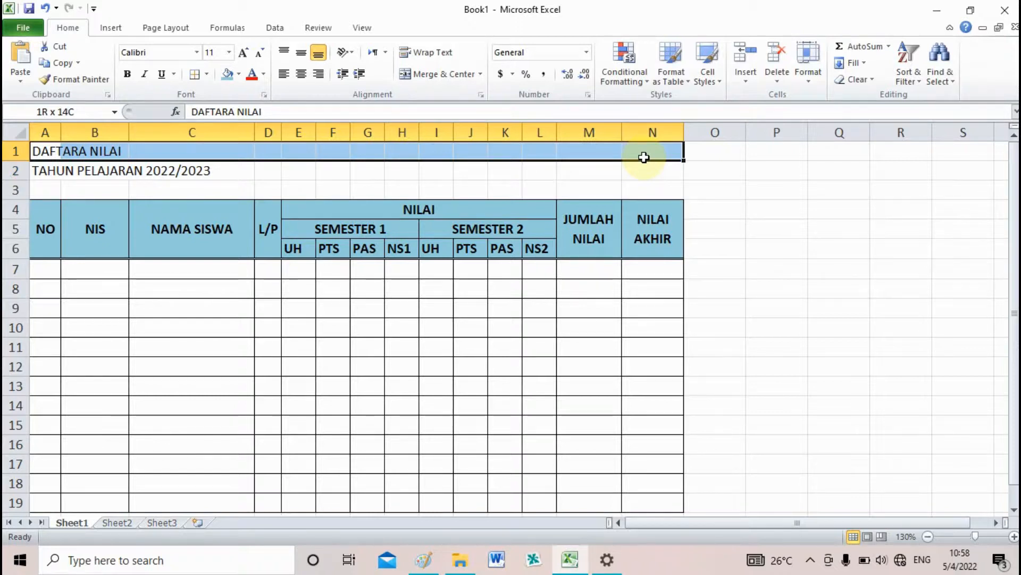
left_click(434, 77)
left_click(301, 52)
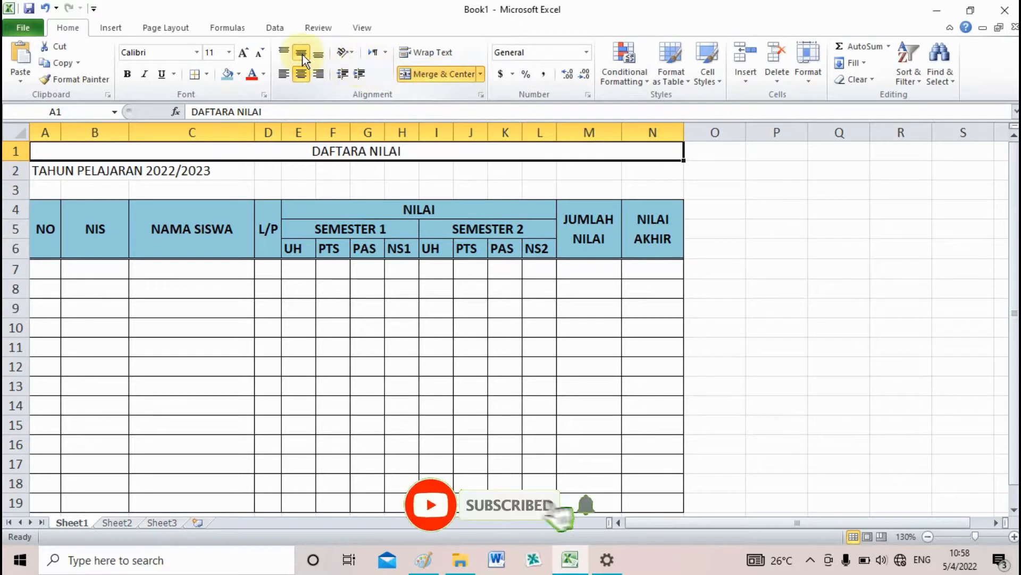
left_click(129, 74)
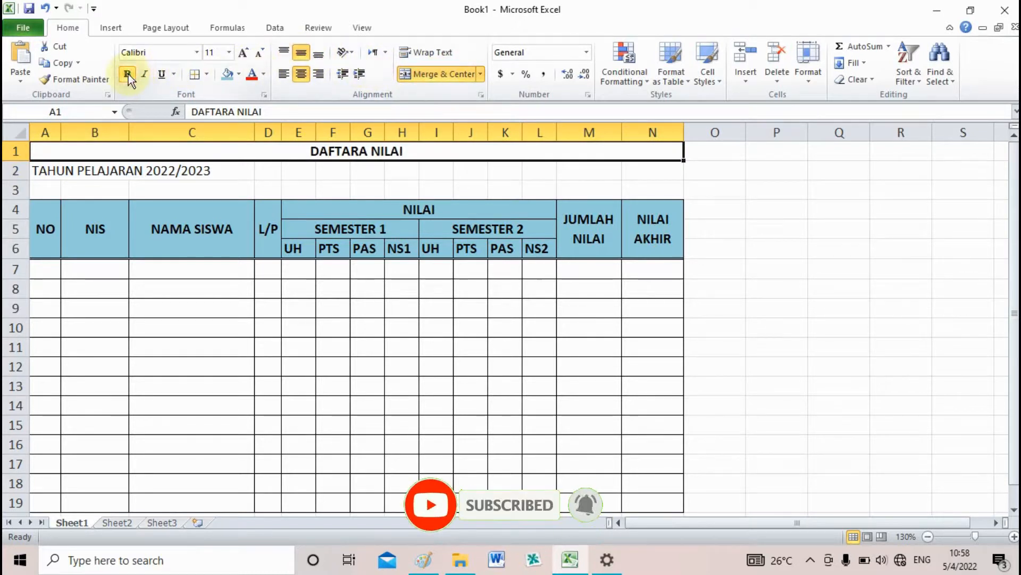
left_click(228, 52)
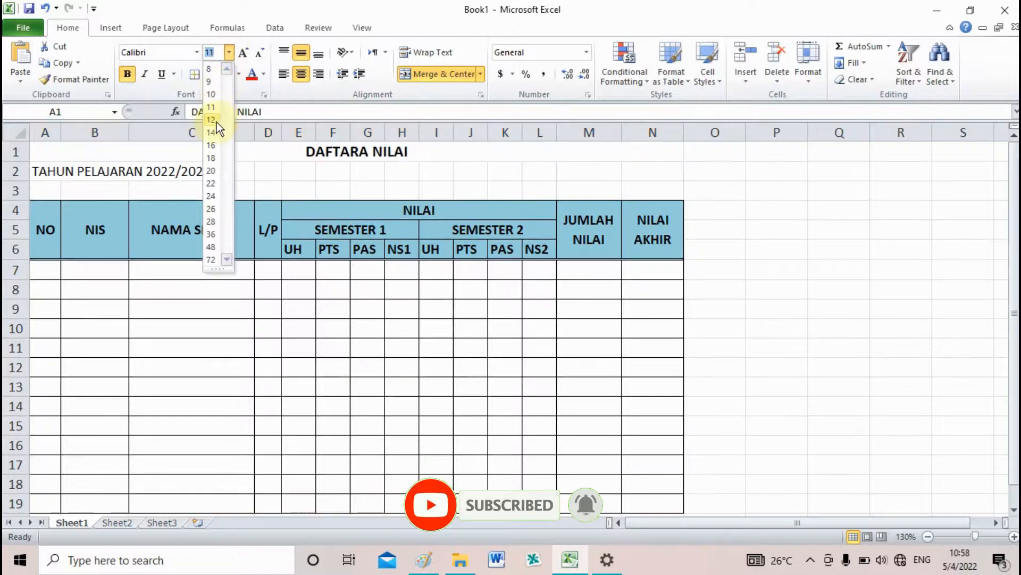
left_click(211, 132)
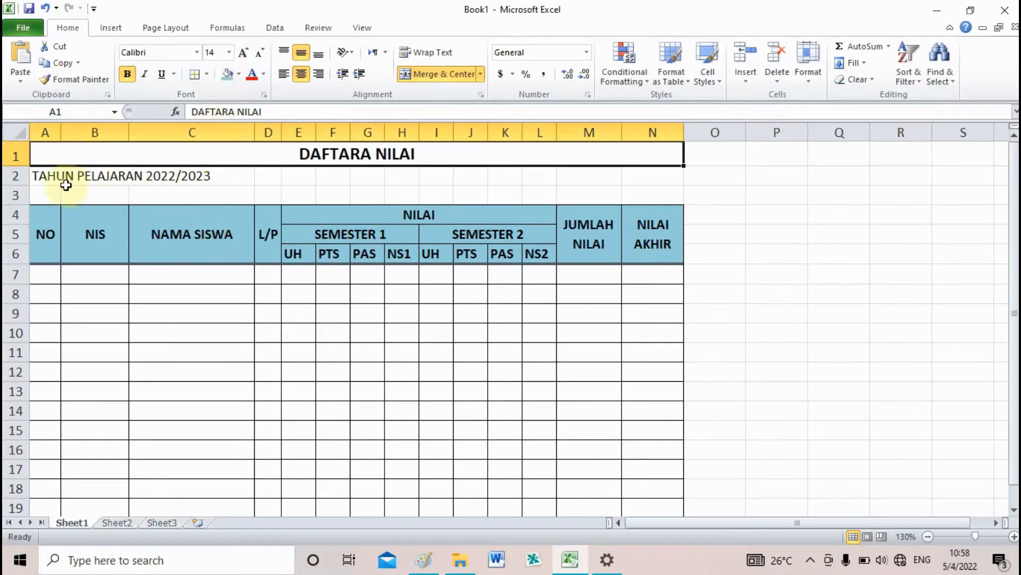
Merge and centre the school-year subtitle across A2:N2 with middle vertical alignment and bold text
left_click_drag(50, 177, 662, 174)
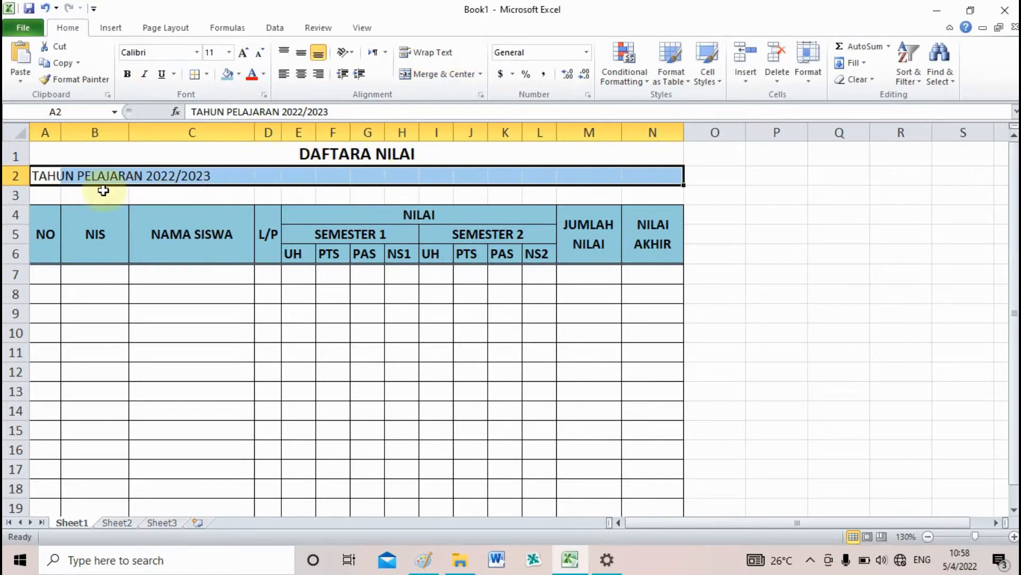
left_click(442, 79)
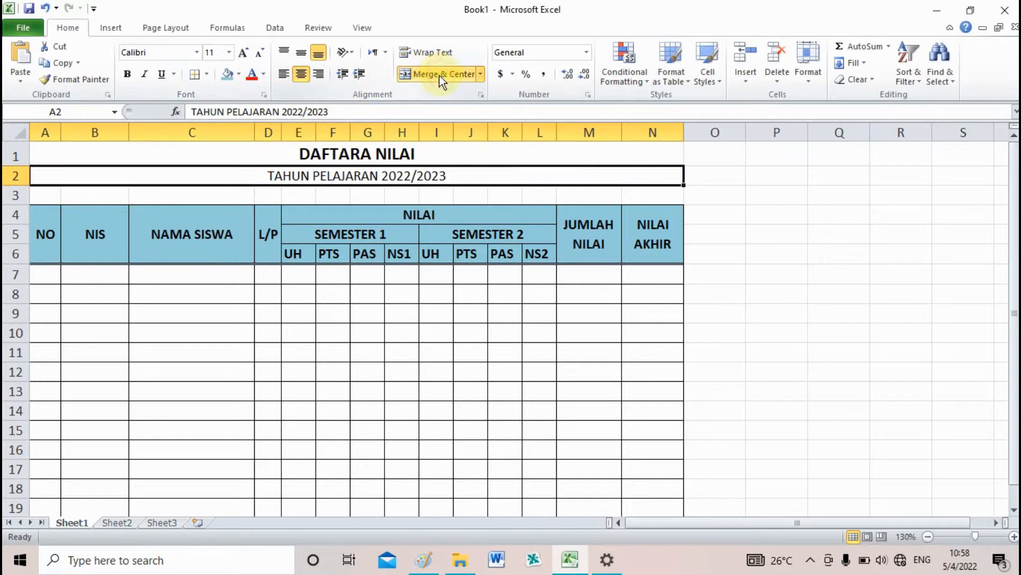
left_click(301, 53)
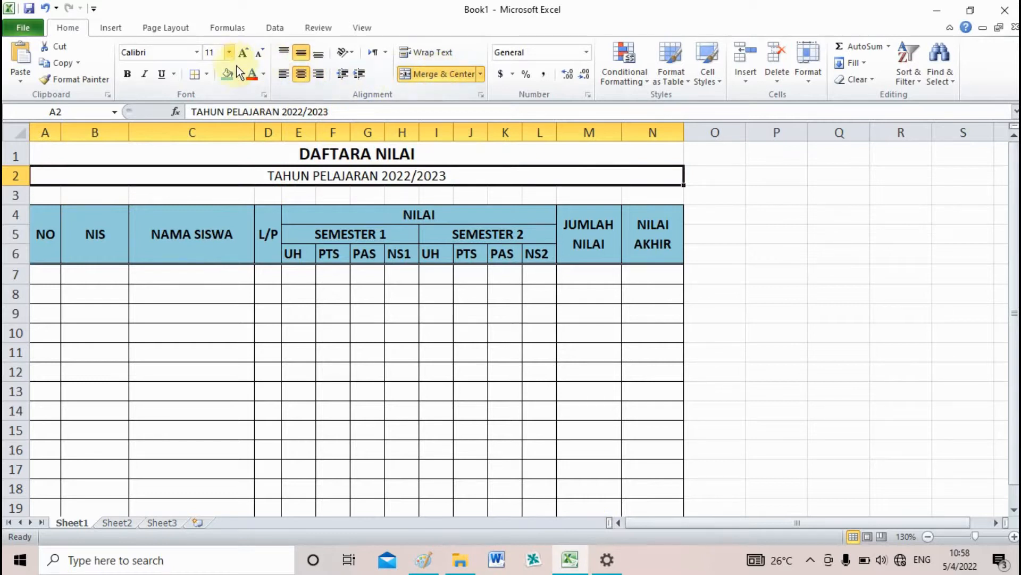
left_click(810, 254)
scroll(801, 251, "down", 1)
scroll(801, 251, "up", 1)
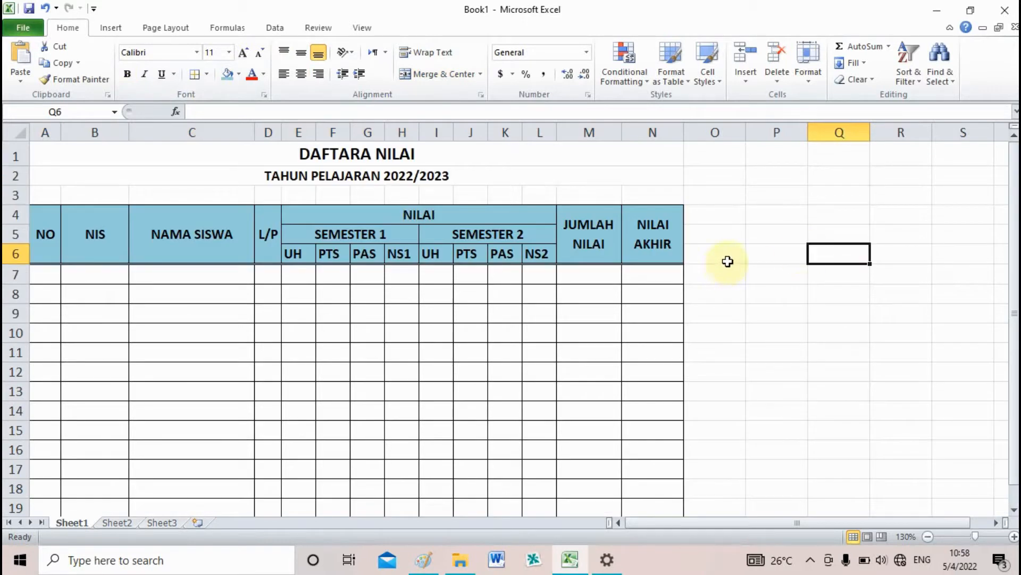
left_click(781, 252)
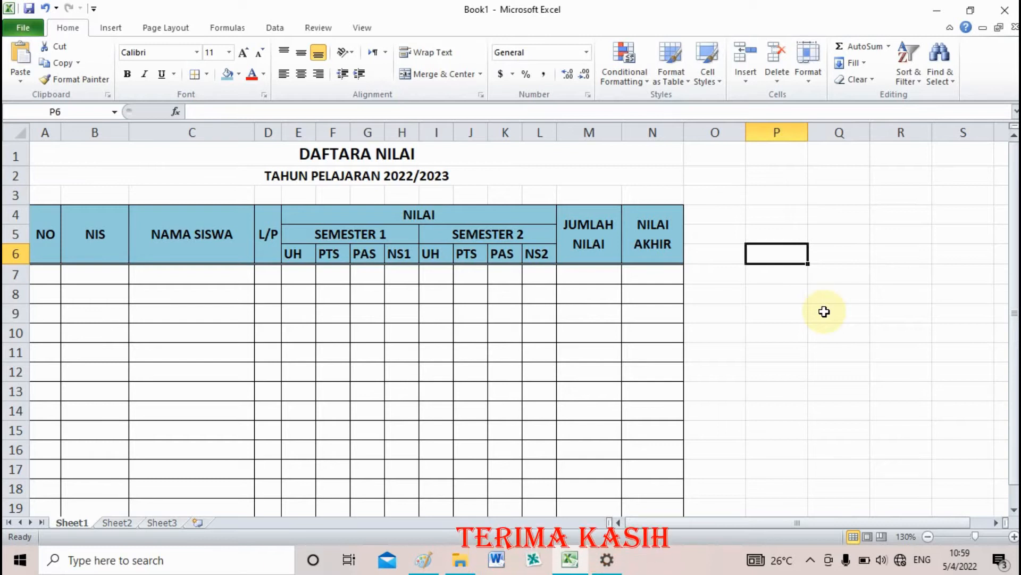
scroll(862, 376, "down", 2)
scroll(861, 376, "up", 2)
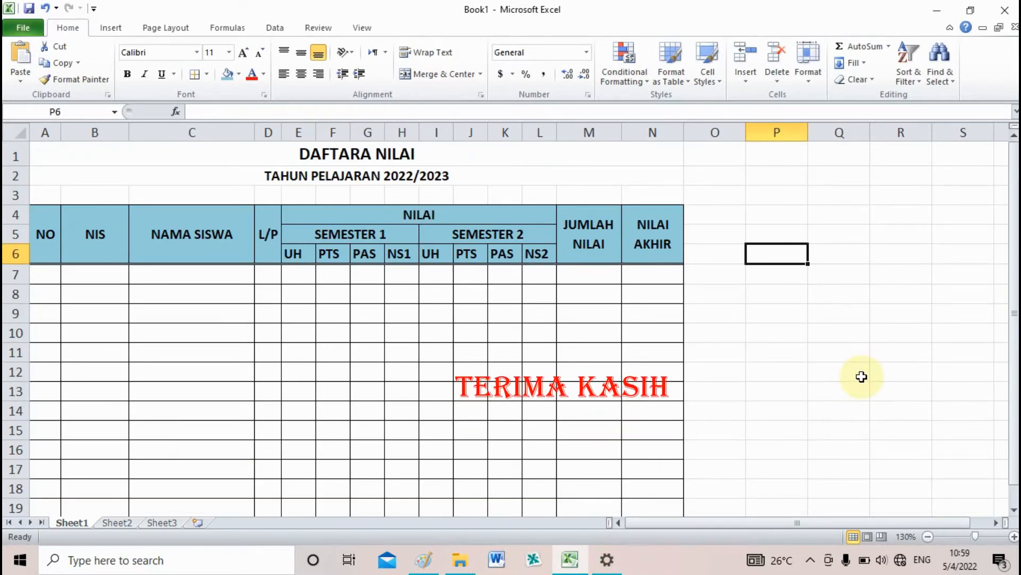
left_click(862, 376)
left_click(890, 327)
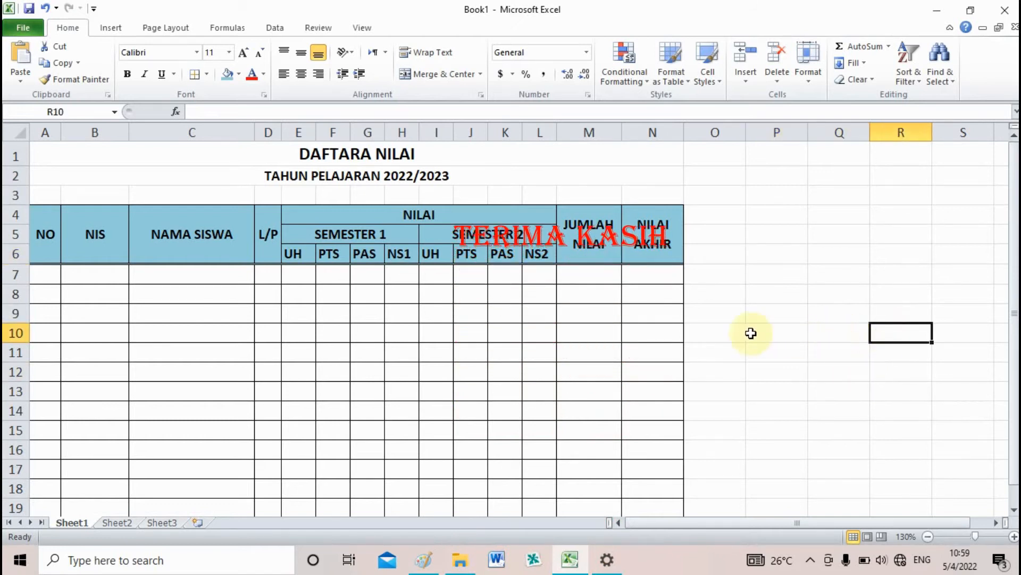